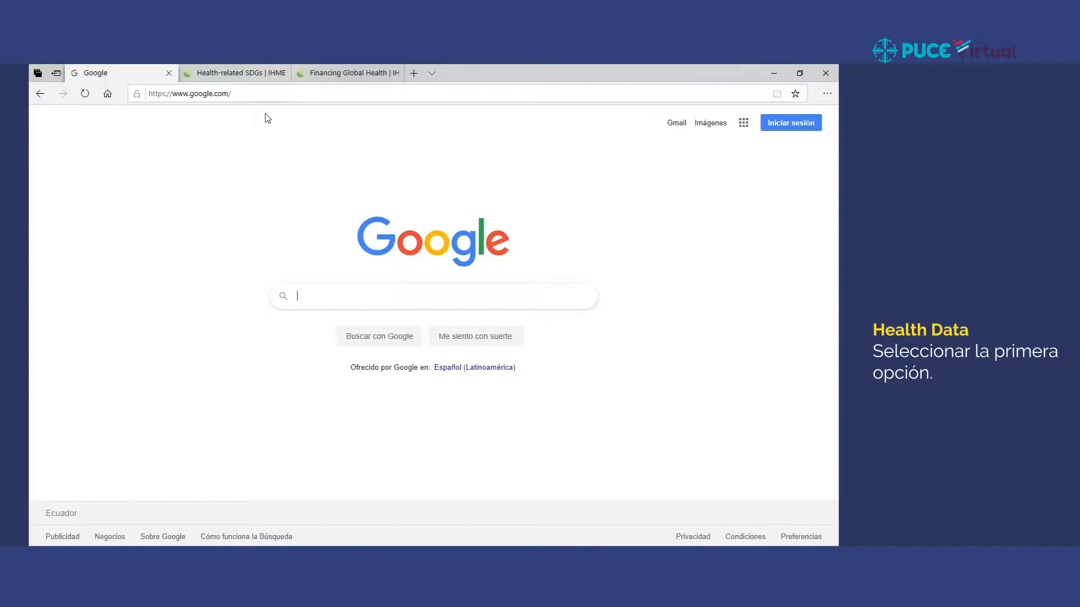
Search Google for "healthdata" and open the Institute for Health Metrics and Evaluation website
{"action": "type", "text": "he"}
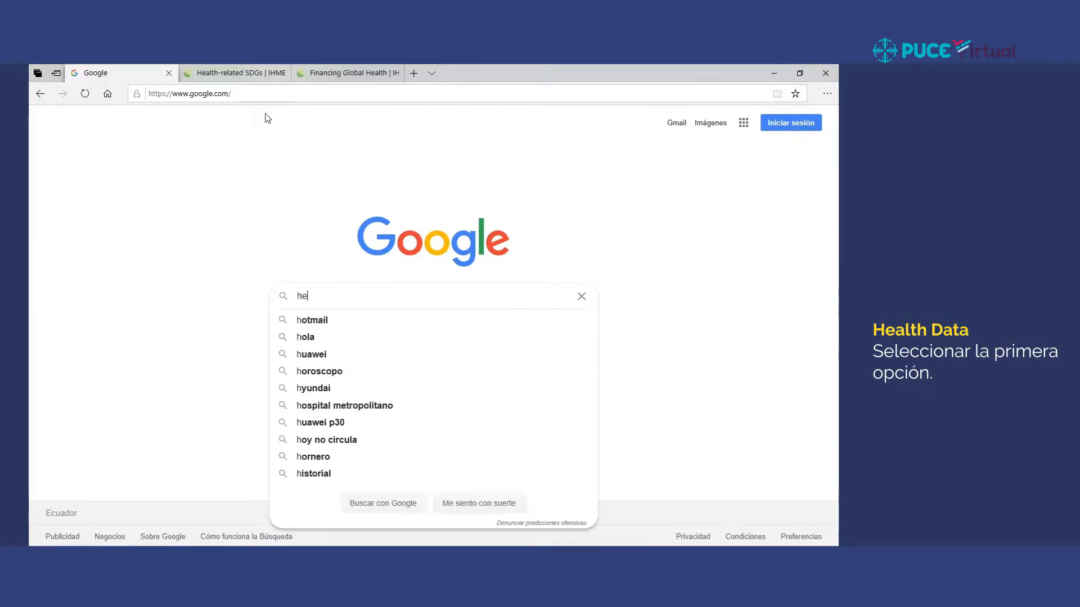
{"action": "type", "text": "althdata"}
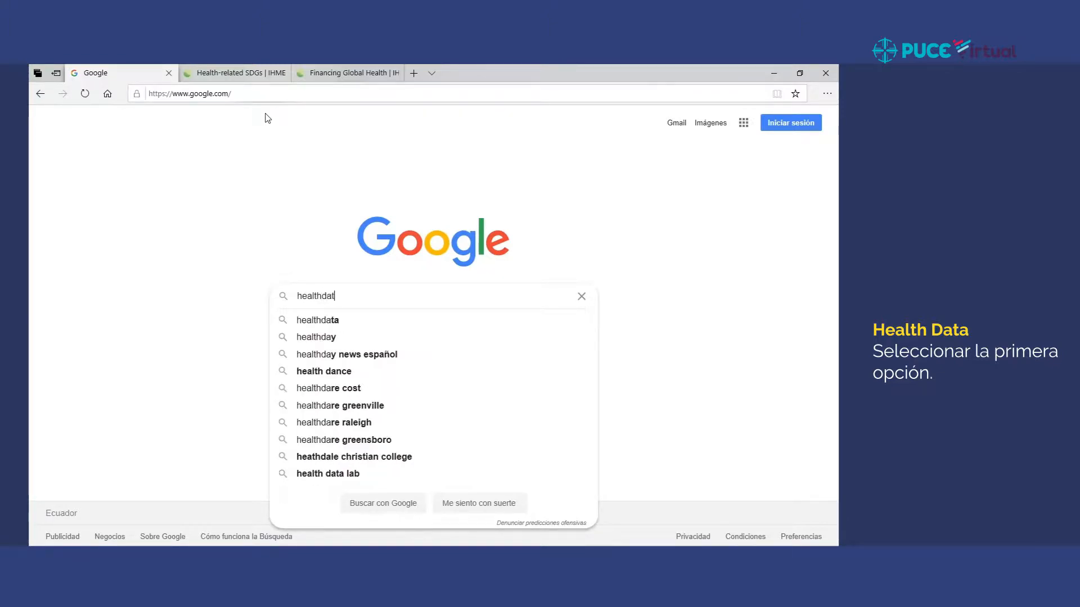
{"action": "key", "text": "Return"}
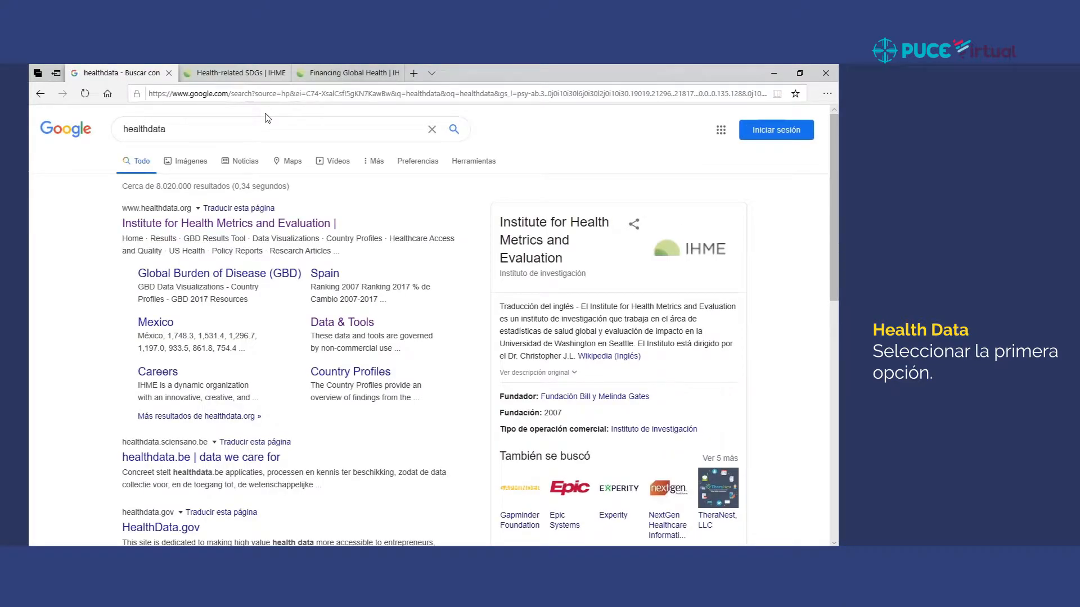
{"action": "left_click", "coordinate": [230, 223]}
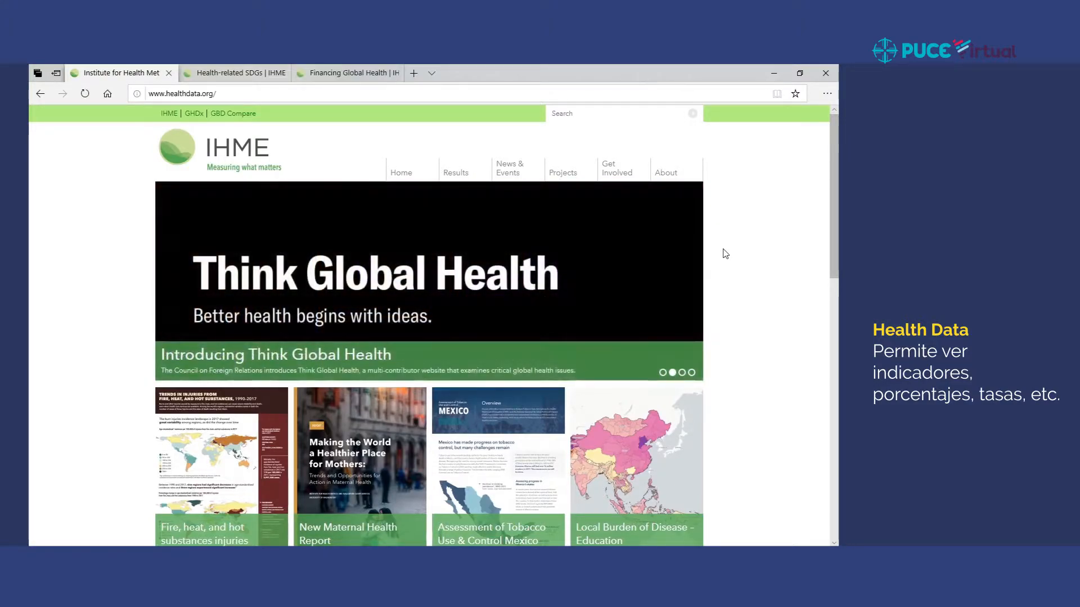
Go to the Data Visualizations results on the IHME site and bring up the Health-related SDGs visualization
{"action": "mouse_move", "coordinate": [481, 176]}
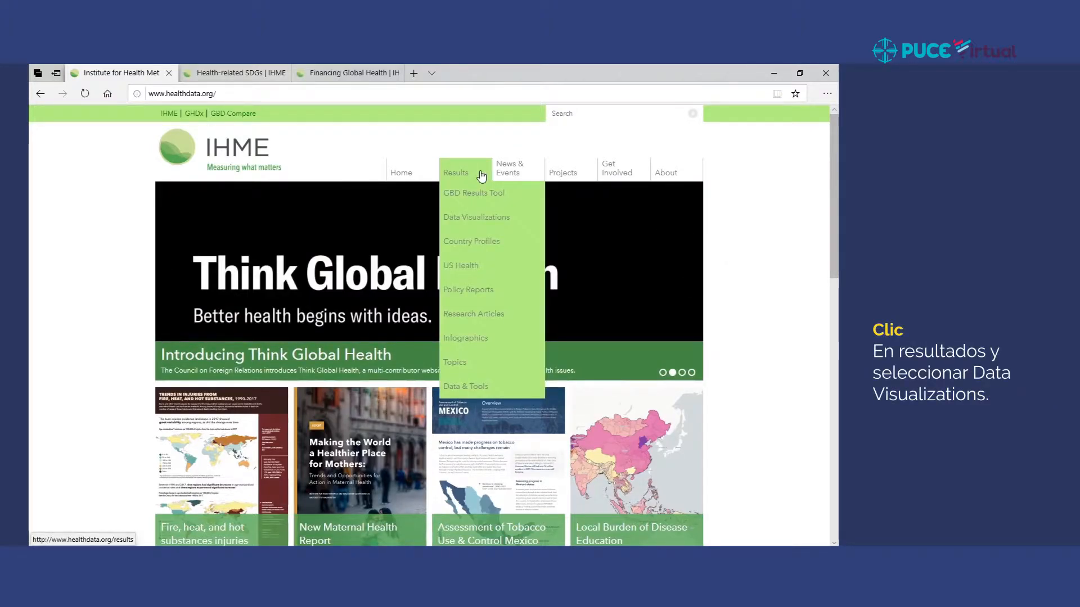
{"action": "left_click", "coordinate": [474, 217]}
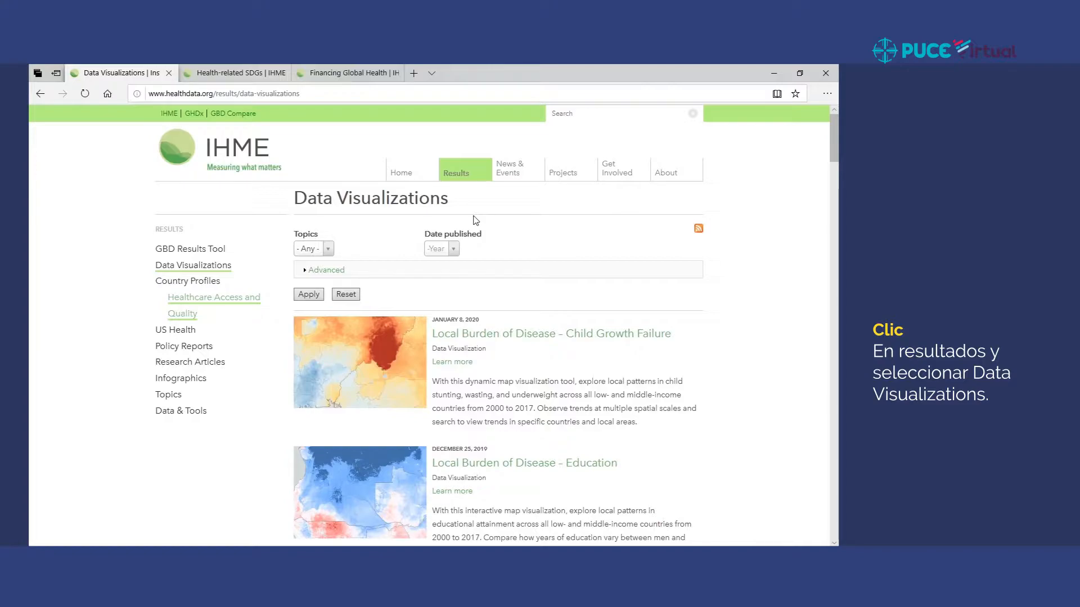
{"action": "scroll", "coordinate": [640, 296], "scroll_direction": "down", "scroll_amount": 10}
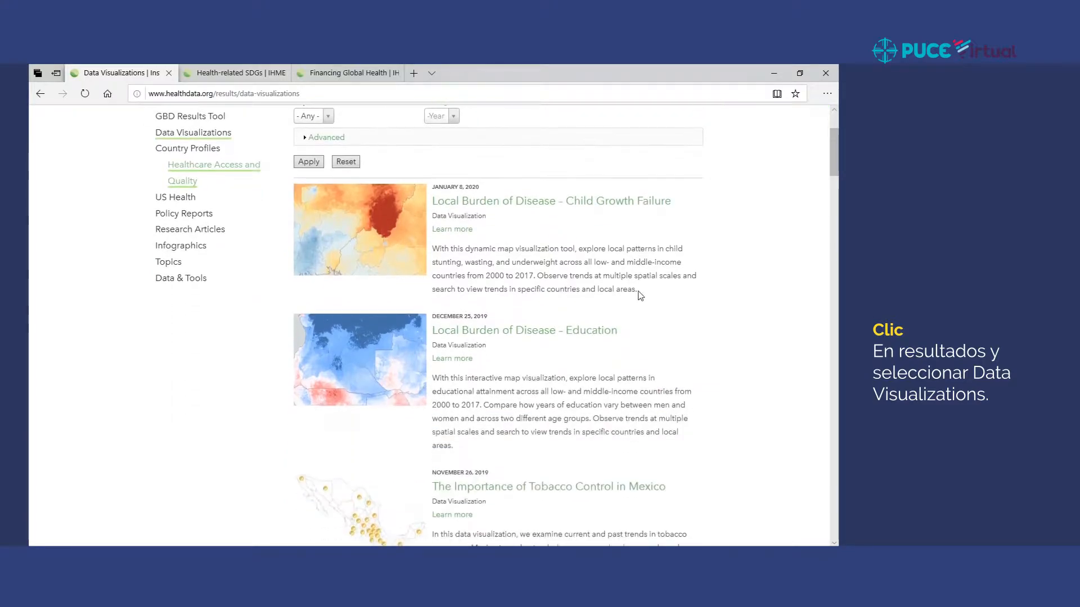
{"action": "scroll", "coordinate": [640, 296], "scroll_direction": "down", "scroll_amount": 13}
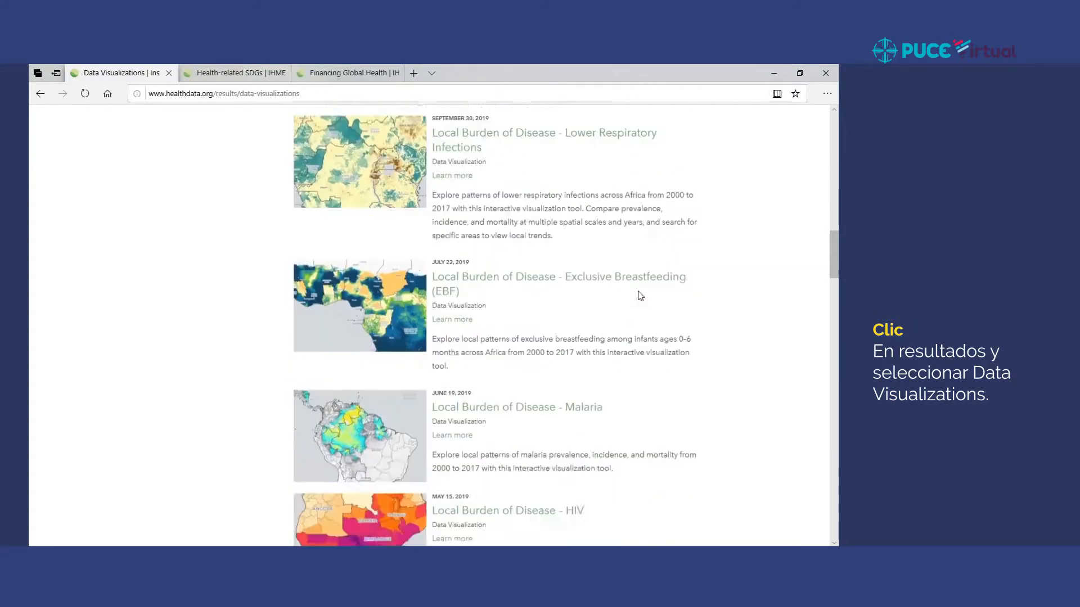
{"action": "scroll", "coordinate": [640, 295], "scroll_direction": "down", "scroll_amount": 13}
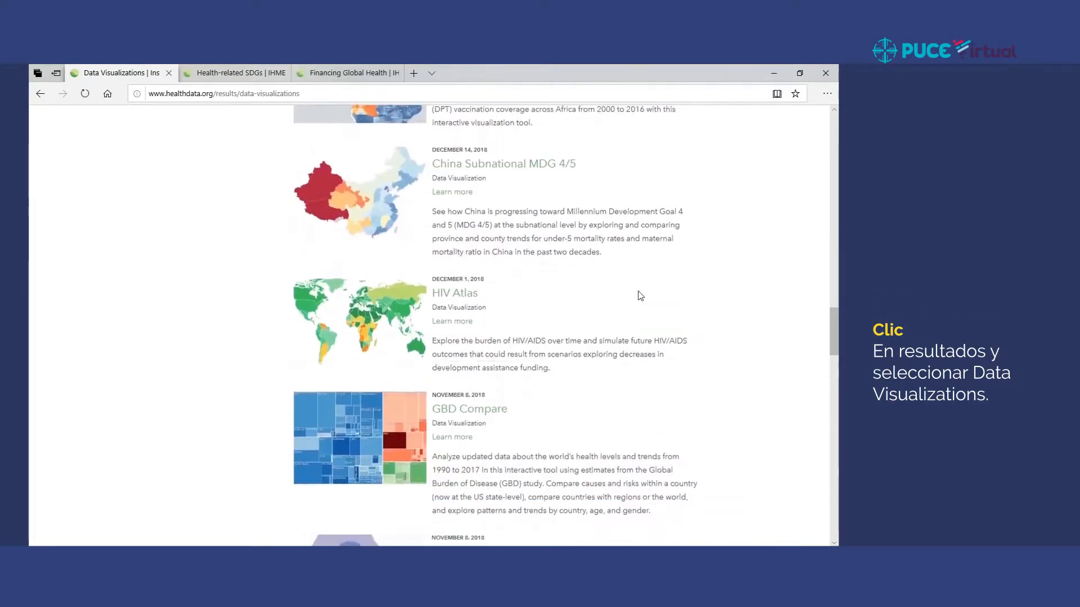
{"action": "scroll", "coordinate": [640, 296], "scroll_direction": "down", "scroll_amount": 5}
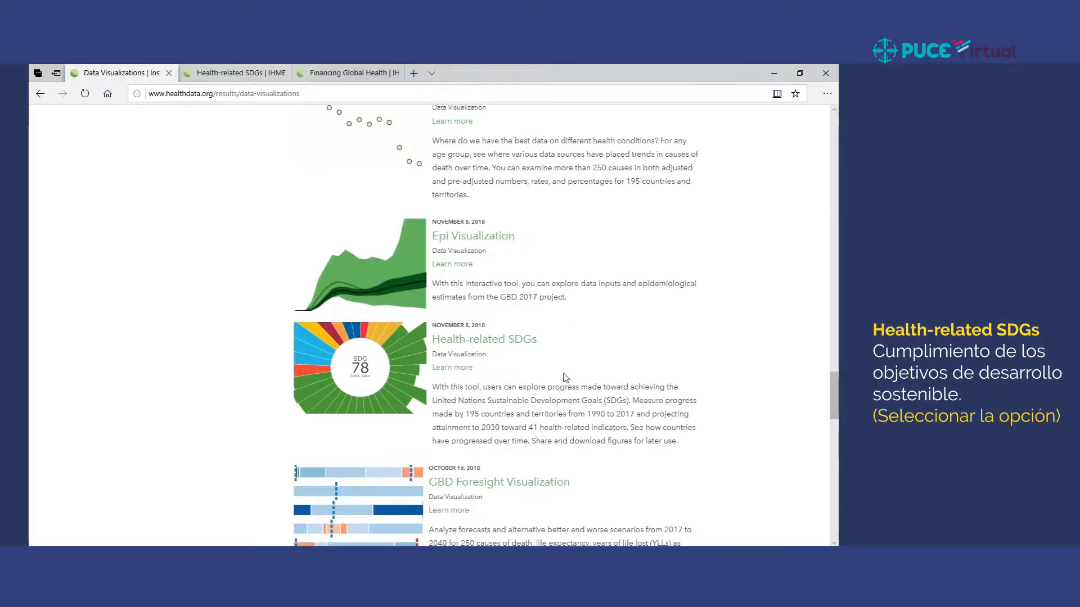
{"action": "left_click", "coordinate": [204, 66]}
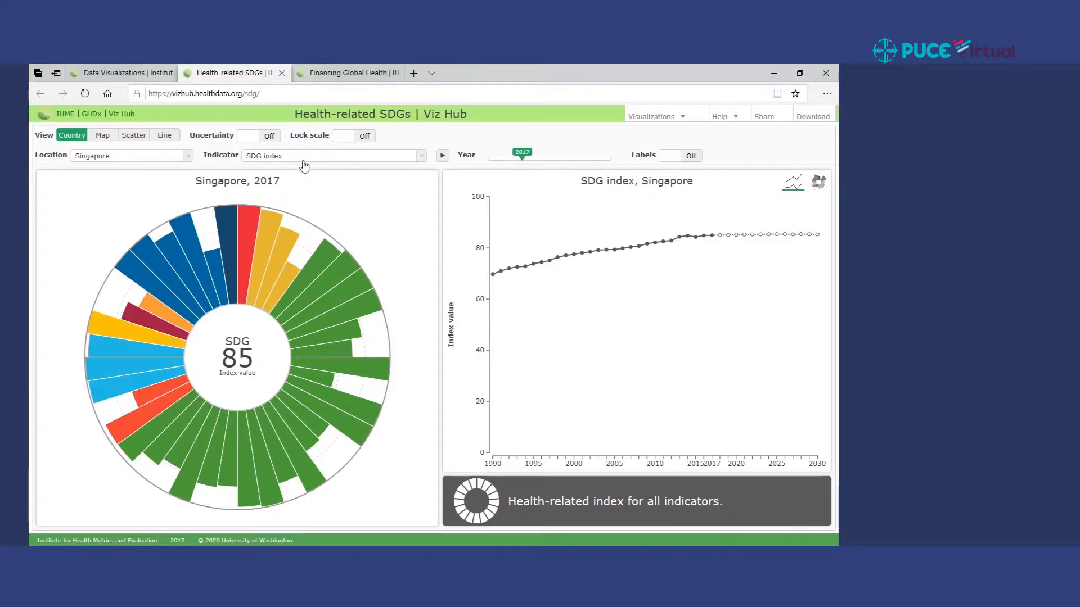
Set the location of the Health-related SDGs country view to Japan
{"action": "mouse_move", "coordinate": [308, 248]}
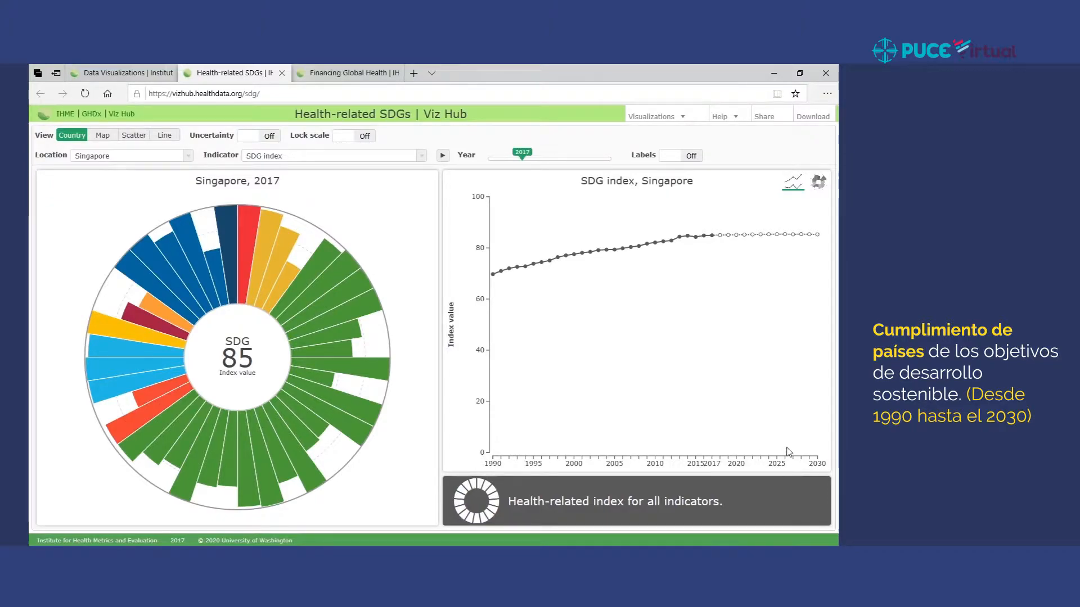
{"action": "left_click", "coordinate": [192, 159]}
{"action": "scroll", "coordinate": [189, 212], "scroll_direction": "up", "scroll_amount": 3}
{"action": "scroll", "coordinate": [189, 203], "scroll_direction": "up", "scroll_amount": 2}
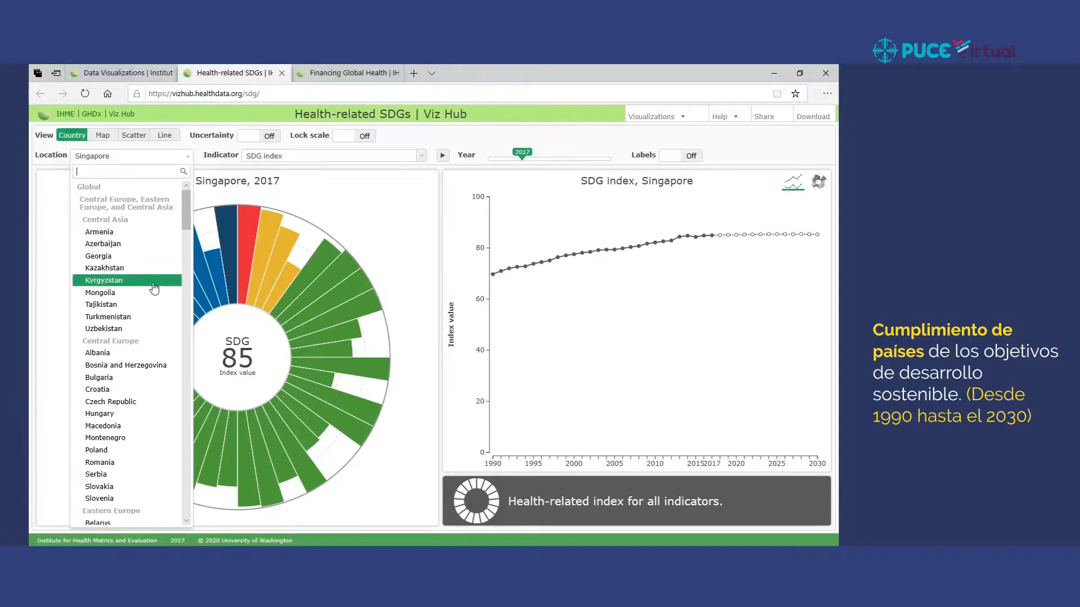
{"action": "scroll", "coordinate": [173, 293], "scroll_direction": "down", "scroll_amount": 3}
{"action": "scroll", "coordinate": [173, 293], "scroll_direction": "down", "scroll_amount": 5}
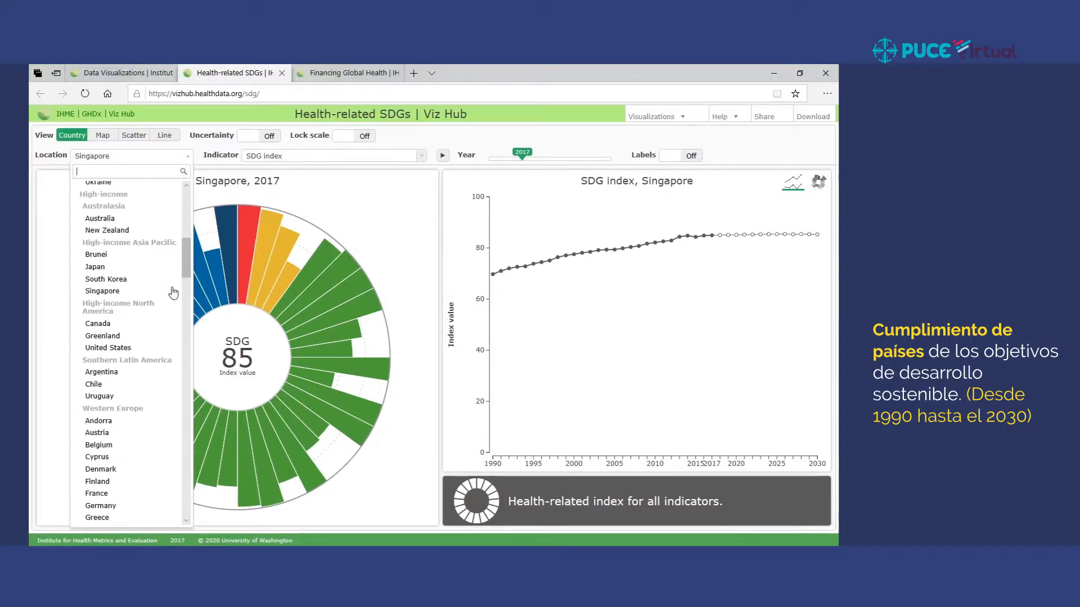
{"action": "left_click", "coordinate": [129, 269]}
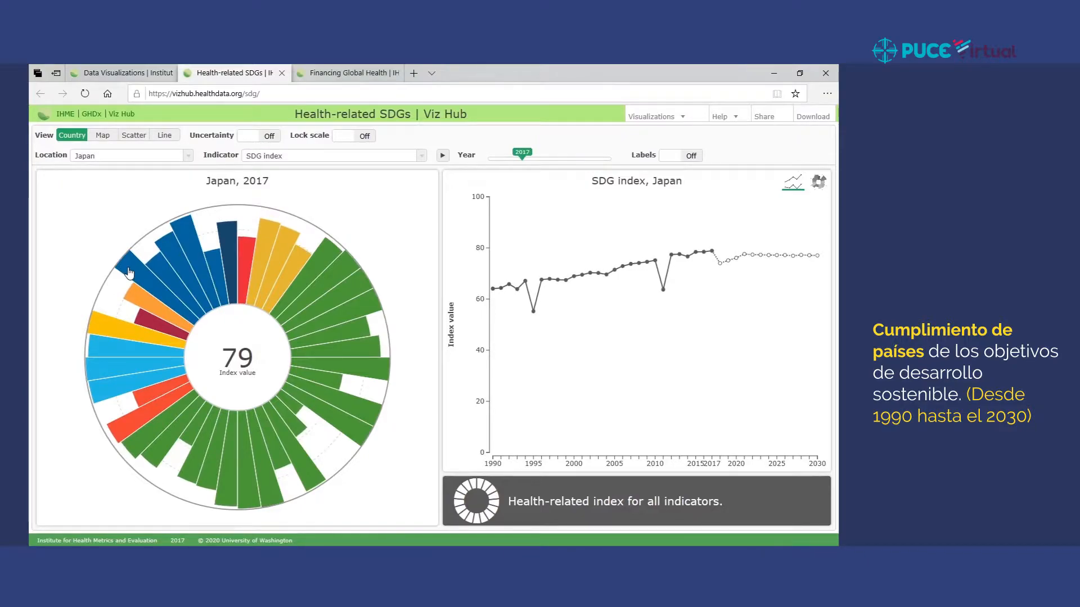
Show Japan's trend for indicator 3.1.1, Maternal mortality ratio, and examine its course through 2030
{"action": "mouse_move", "coordinate": [351, 259]}
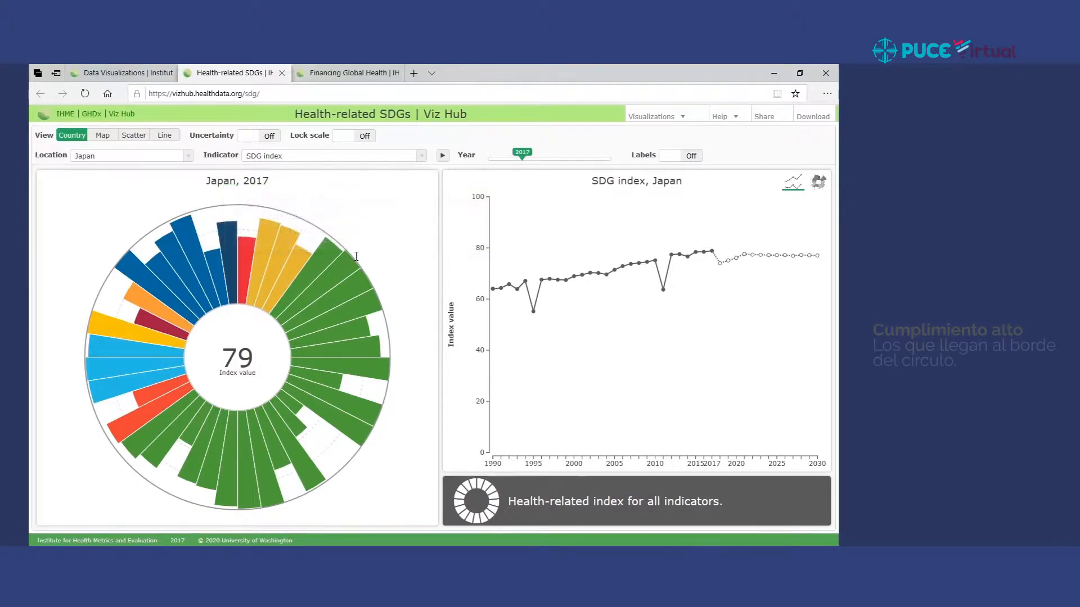
{"action": "mouse_move", "coordinate": [416, 419]}
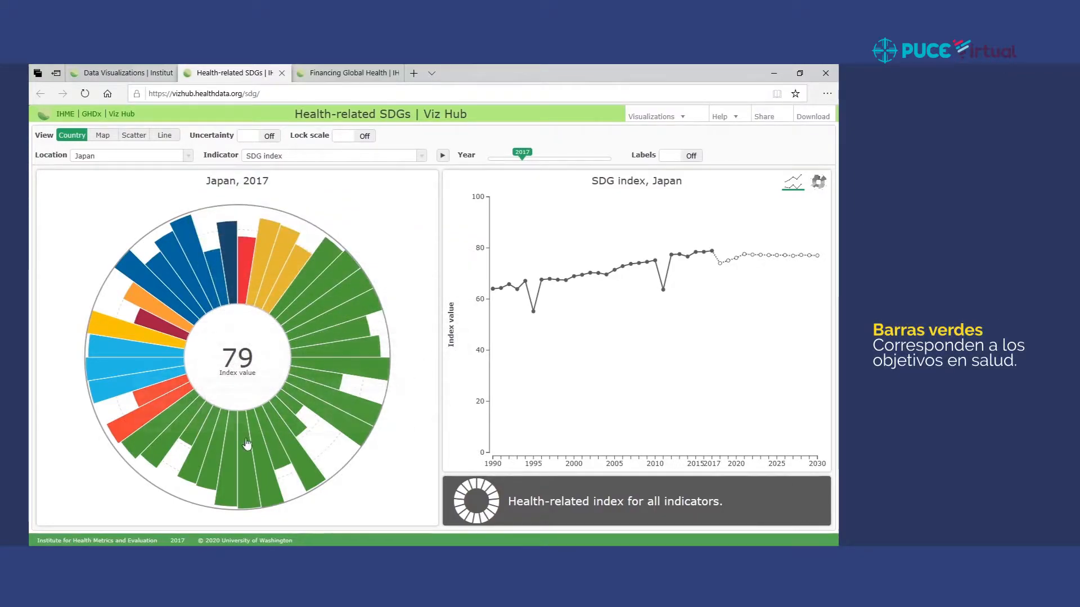
{"action": "left_click", "coordinate": [313, 269]}
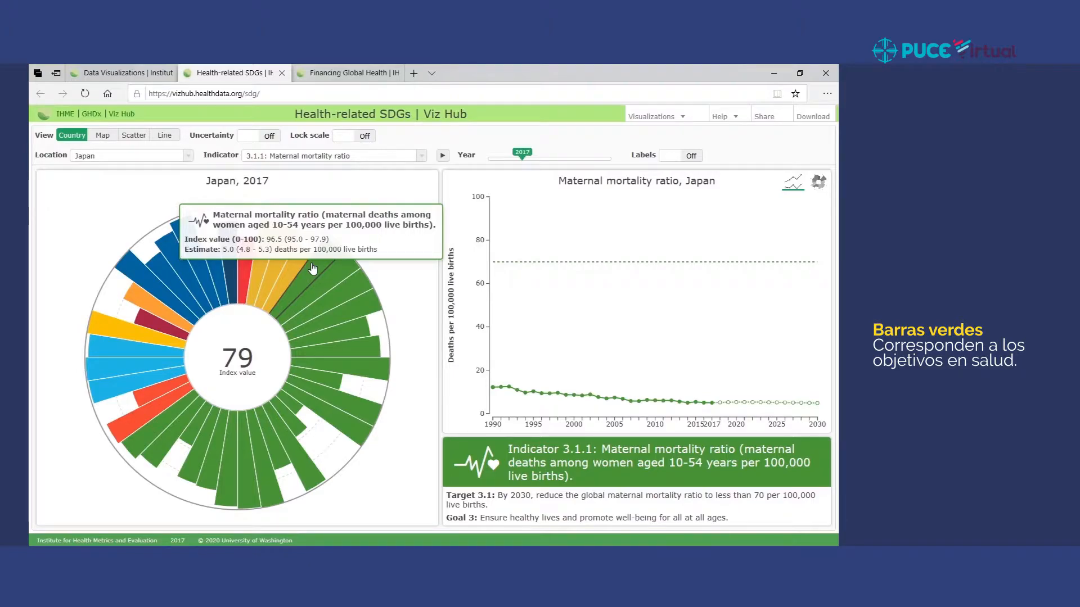
{"action": "mouse_move", "coordinate": [712, 409]}
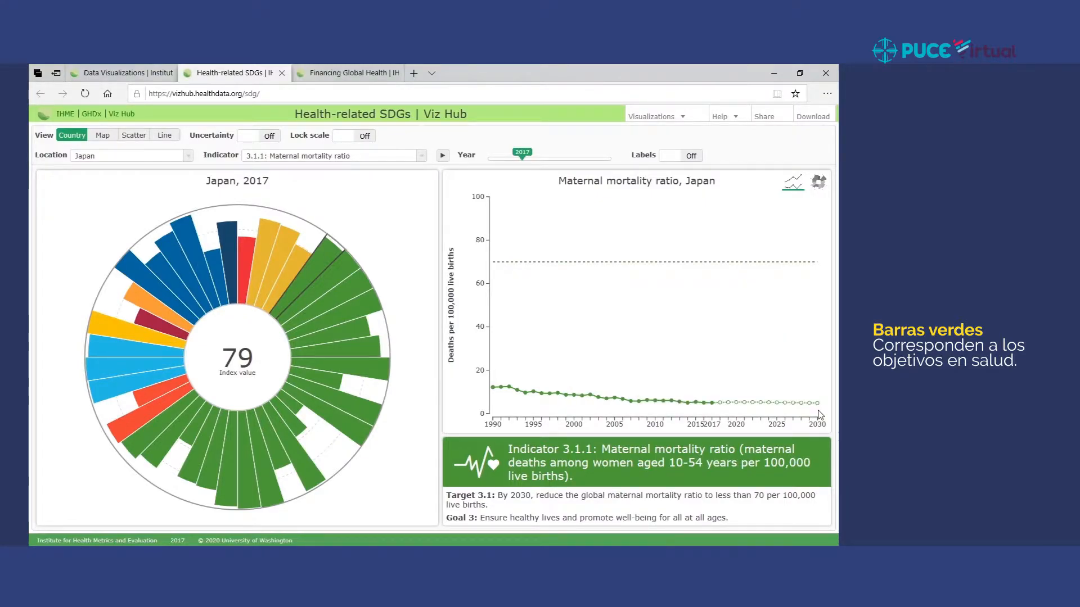
Show Japan's trend for indicator 3.3.3, Malaria incidence rate, using the green health segments of the wheel
{"action": "mouse_move", "coordinate": [373, 291]}
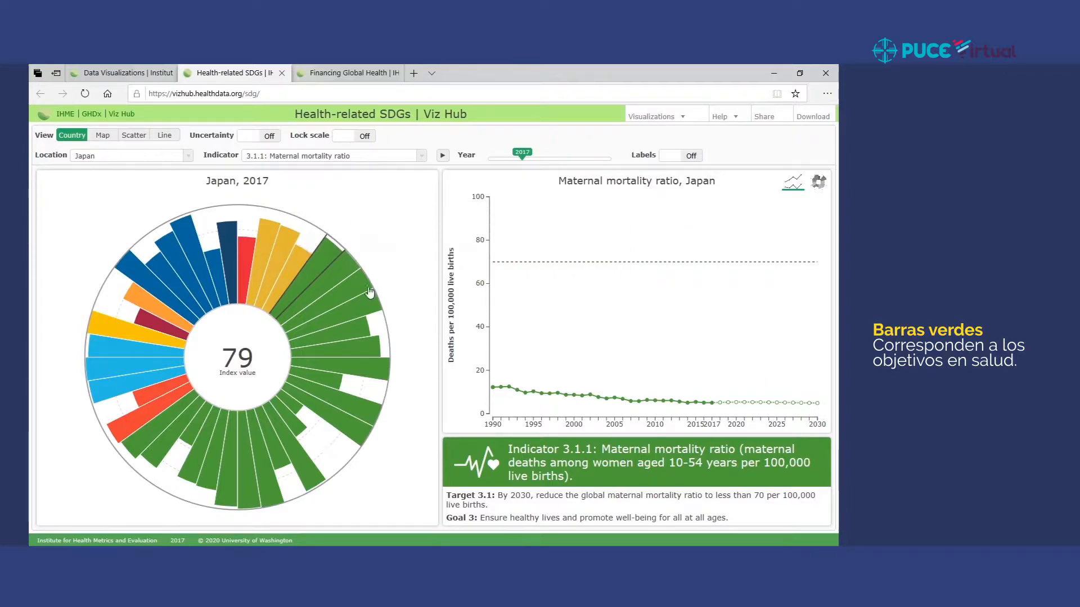
{"action": "mouse_move", "coordinate": [349, 374]}
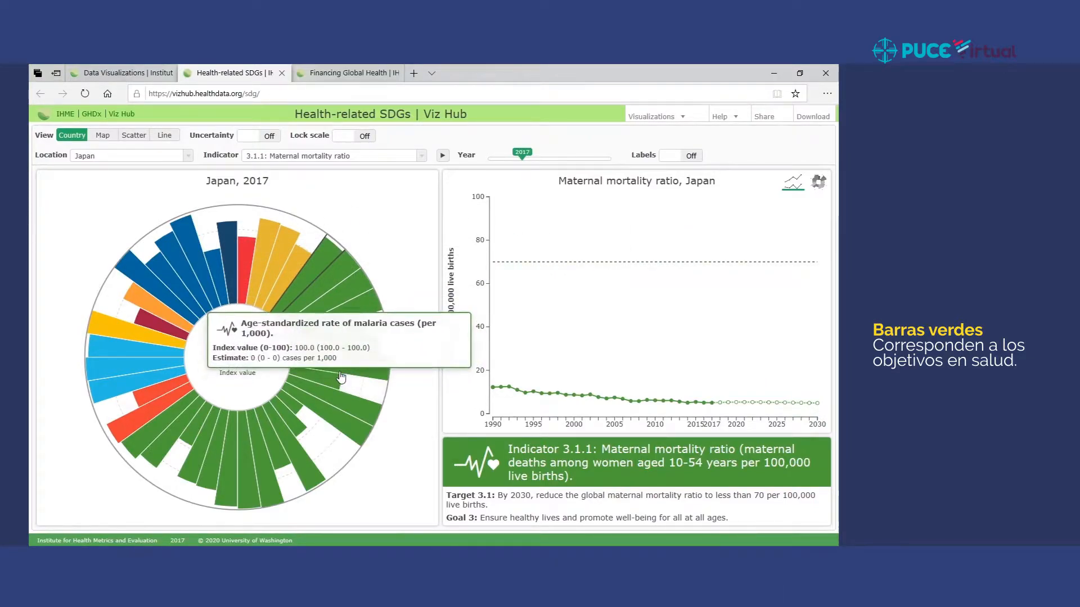
{"action": "left_click", "coordinate": [345, 376]}
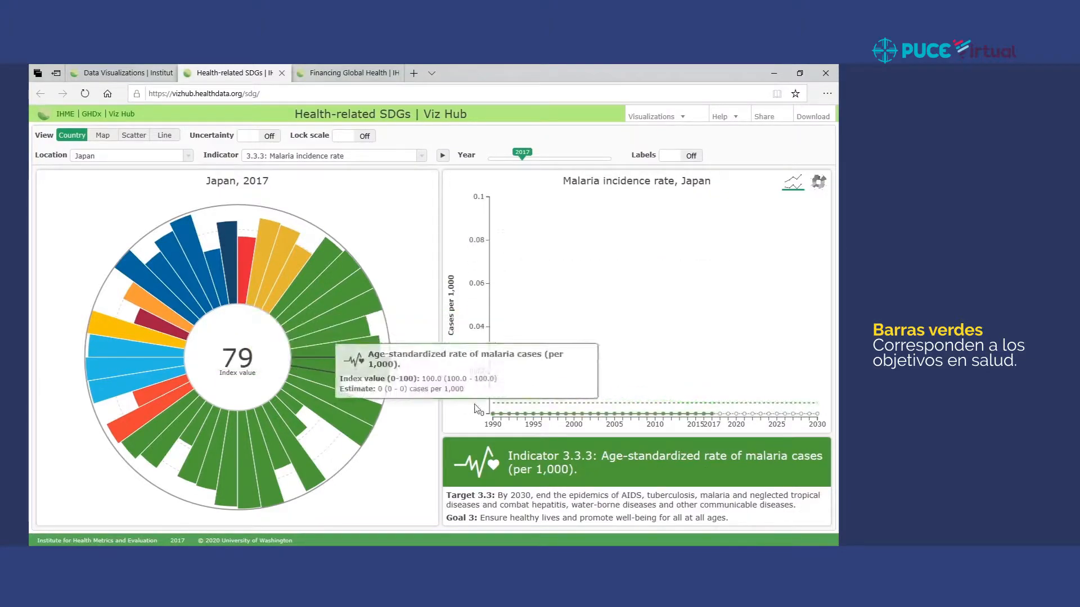
Change the location to Ecuador and show its trend for indicator 3.1.1, Maternal mortality ratio
{"action": "left_click", "coordinate": [190, 155]}
{"action": "scroll", "coordinate": [168, 278], "scroll_direction": "down", "scroll_amount": 5}
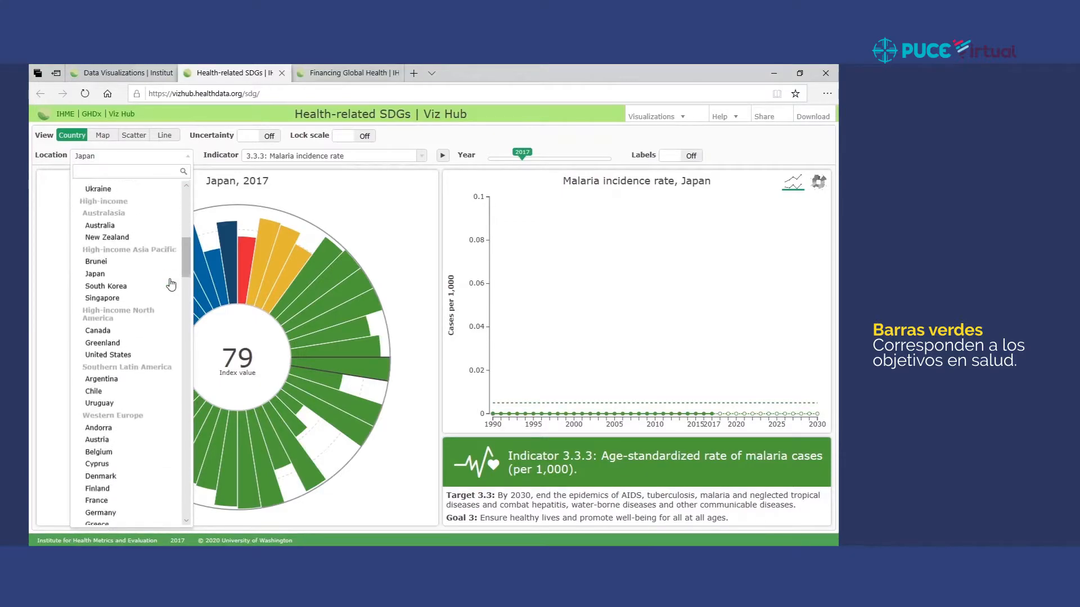
{"action": "scroll", "coordinate": [169, 284], "scroll_direction": "down", "scroll_amount": 8}
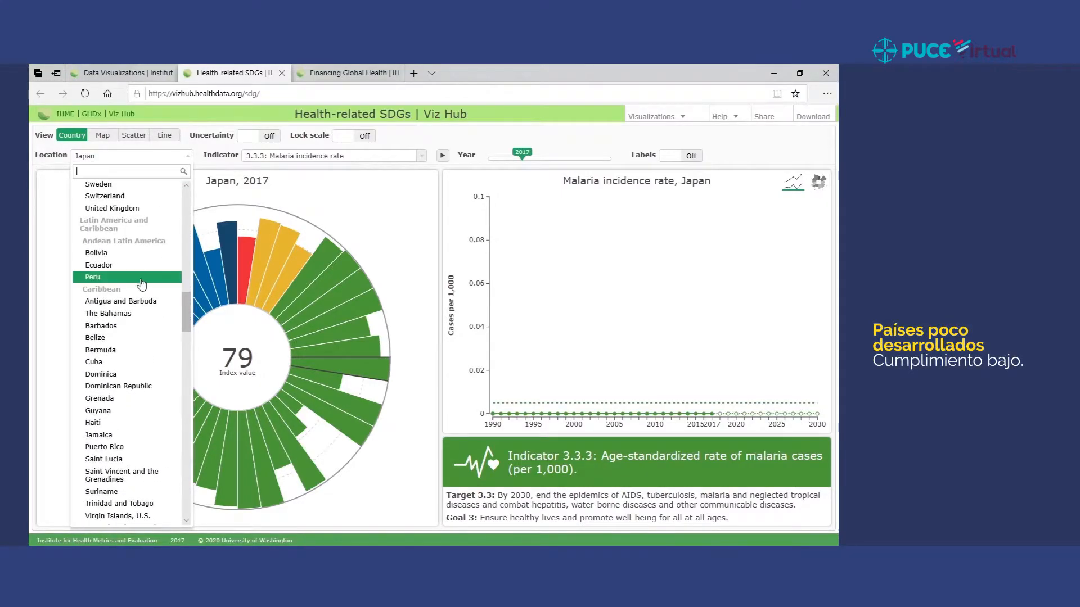
{"action": "left_click", "coordinate": [135, 265]}
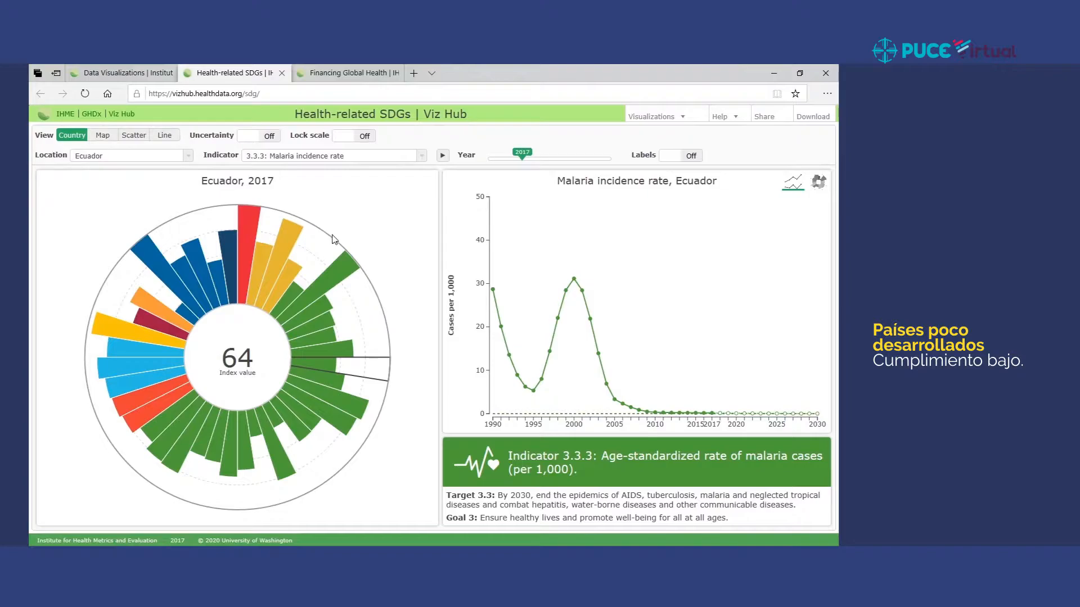
{"action": "mouse_move", "coordinate": [297, 293]}
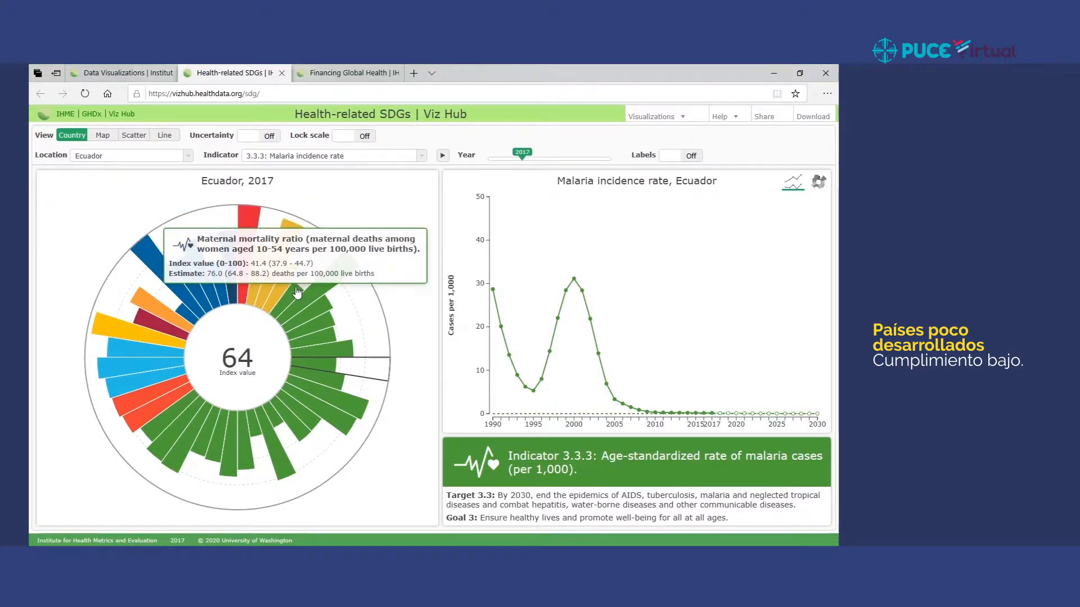
{"action": "left_click", "coordinate": [297, 293]}
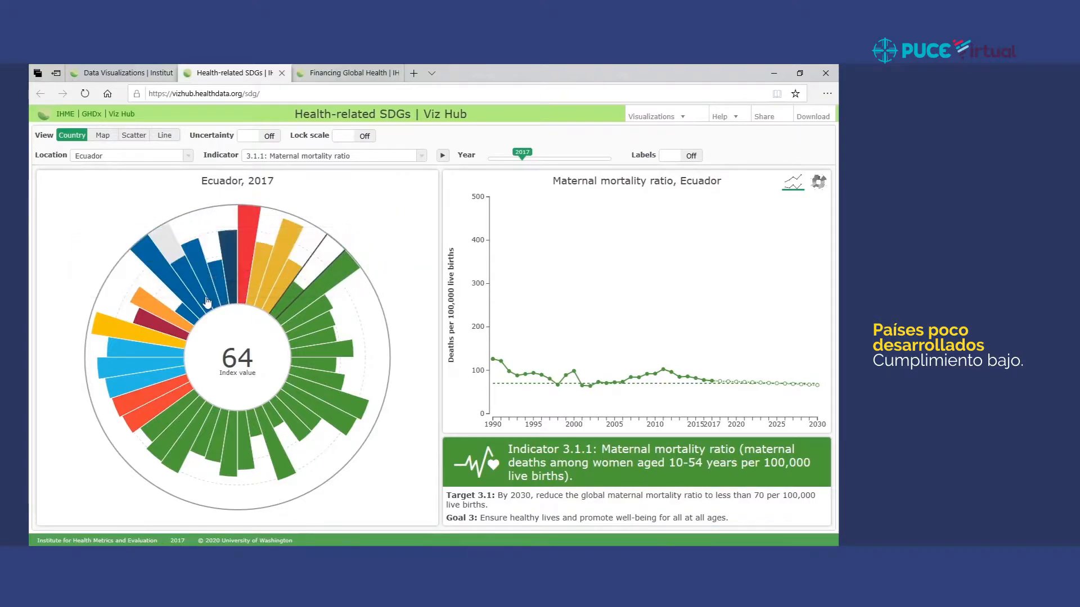
View Ecuador's Goal 16 trends one by one: 16.2.3 childhood sexual abuse, 16.1.3c sexual violence, and 16.1.1 death rate due to interpersonal violence
{"action": "left_click", "coordinate": [224, 300]}
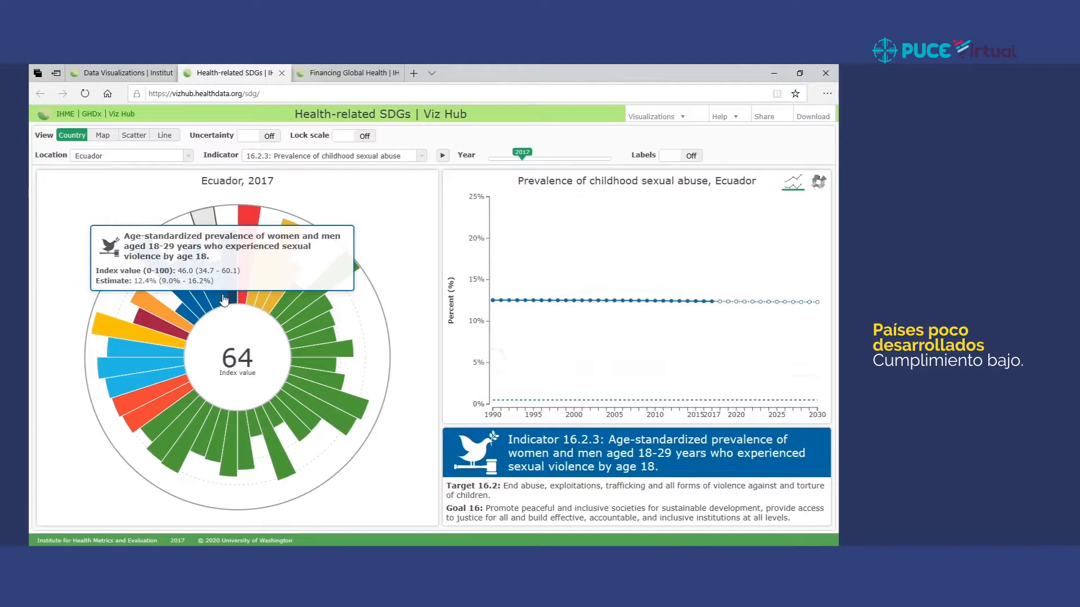
{"action": "left_click", "coordinate": [209, 300]}
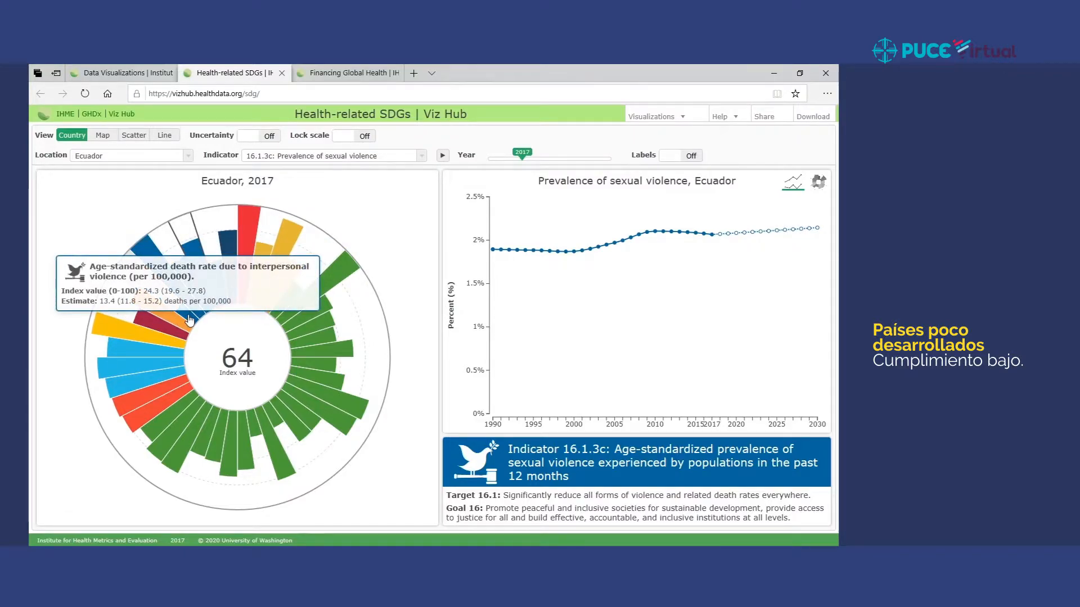
{"action": "left_click", "coordinate": [183, 313]}
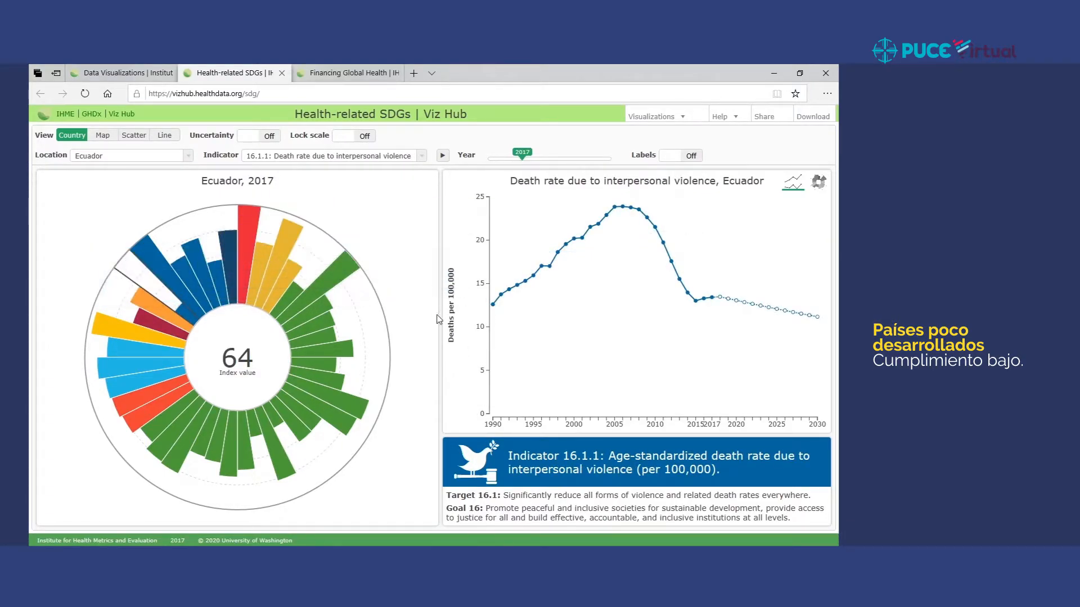
Change the location to Cape Verde, under Western Sub-Saharan Africa, keeping the interpersonal violence death rate indicator
{"action": "left_click", "coordinate": [185, 158]}
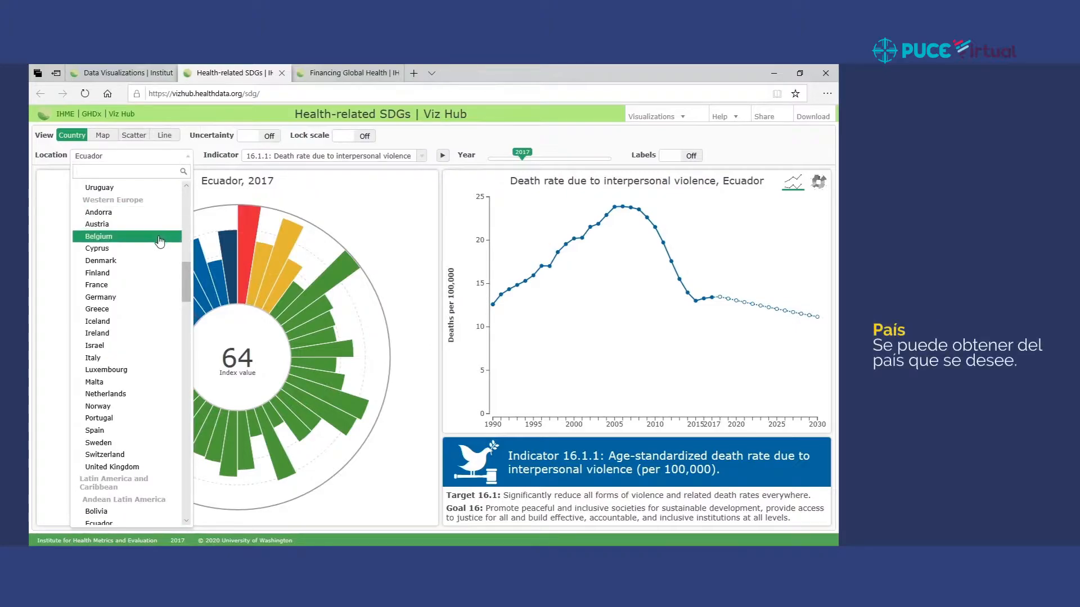
{"action": "scroll", "coordinate": [164, 331], "scroll_direction": "down", "scroll_amount": 1}
{"action": "scroll", "coordinate": [164, 330], "scroll_direction": "down", "scroll_amount": 12}
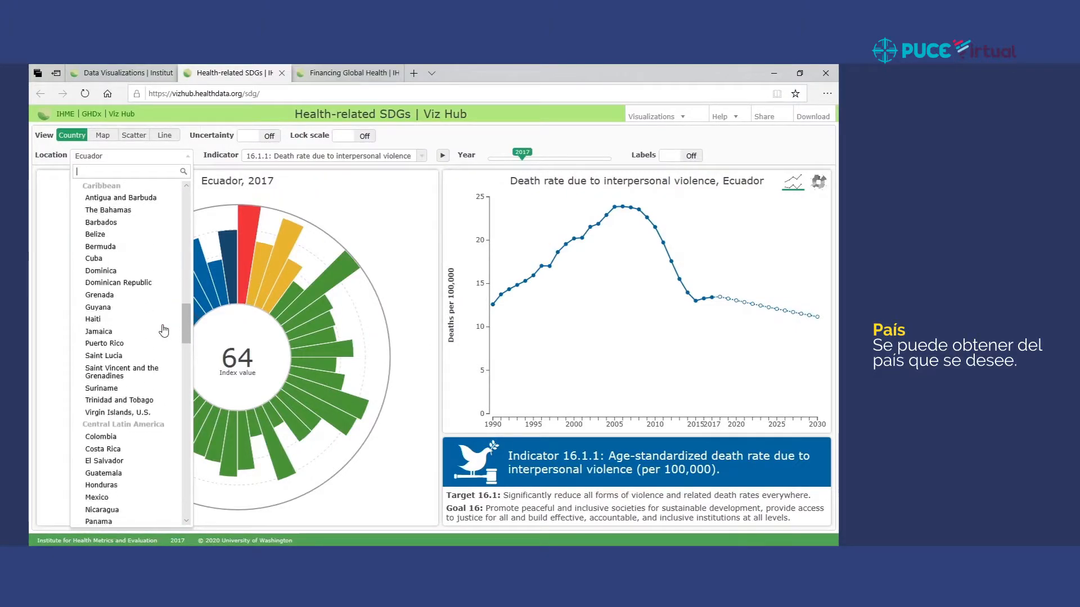
{"action": "scroll", "coordinate": [164, 331], "scroll_direction": "down", "scroll_amount": 12}
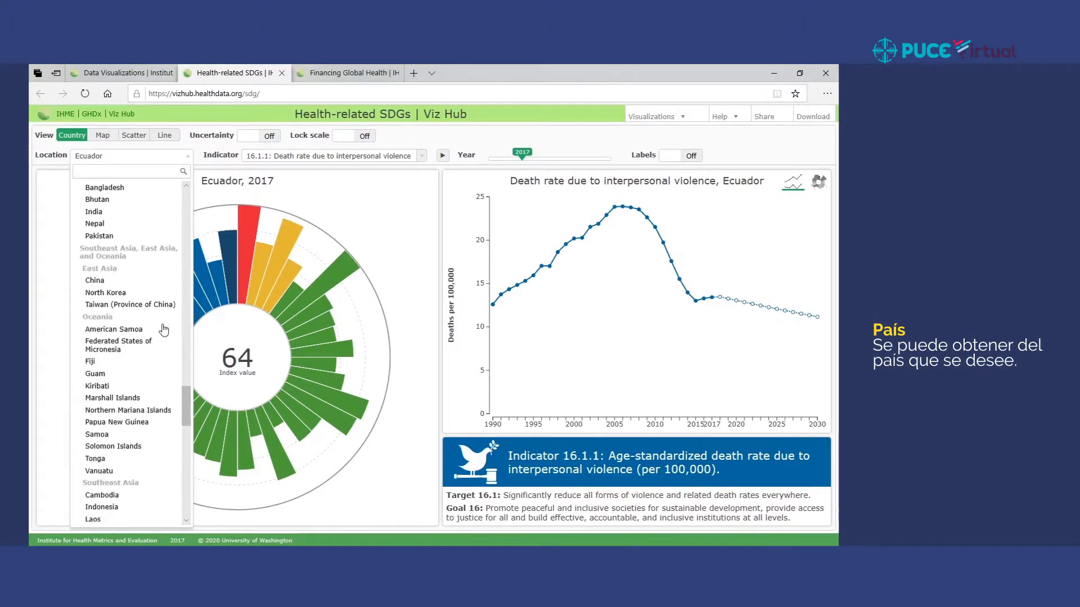
{"action": "scroll", "coordinate": [175, 361], "scroll_direction": "down", "scroll_amount": 10}
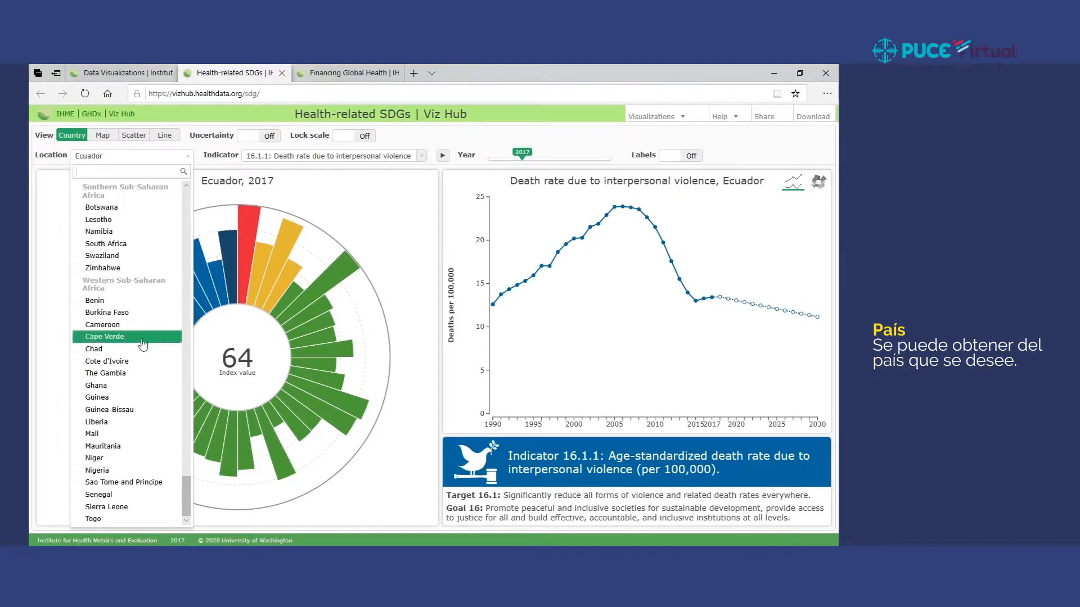
{"action": "left_click", "coordinate": [142, 341]}
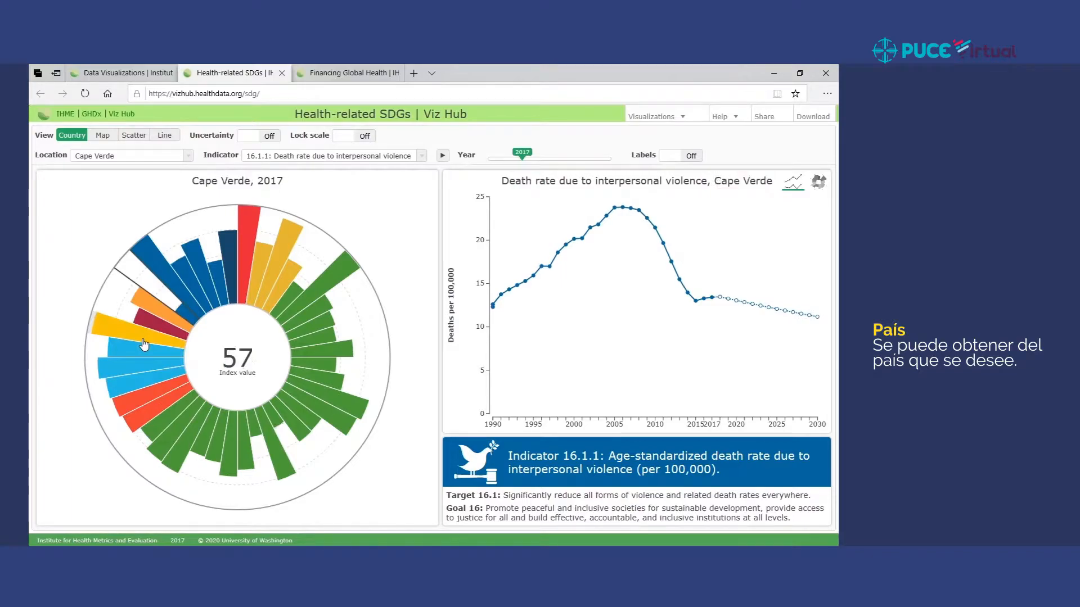
Change the location to Germany, under Western Europe, keeping indicator 16.1.1, Death rate due to interpersonal violence
{"action": "mouse_move", "coordinate": [161, 345]}
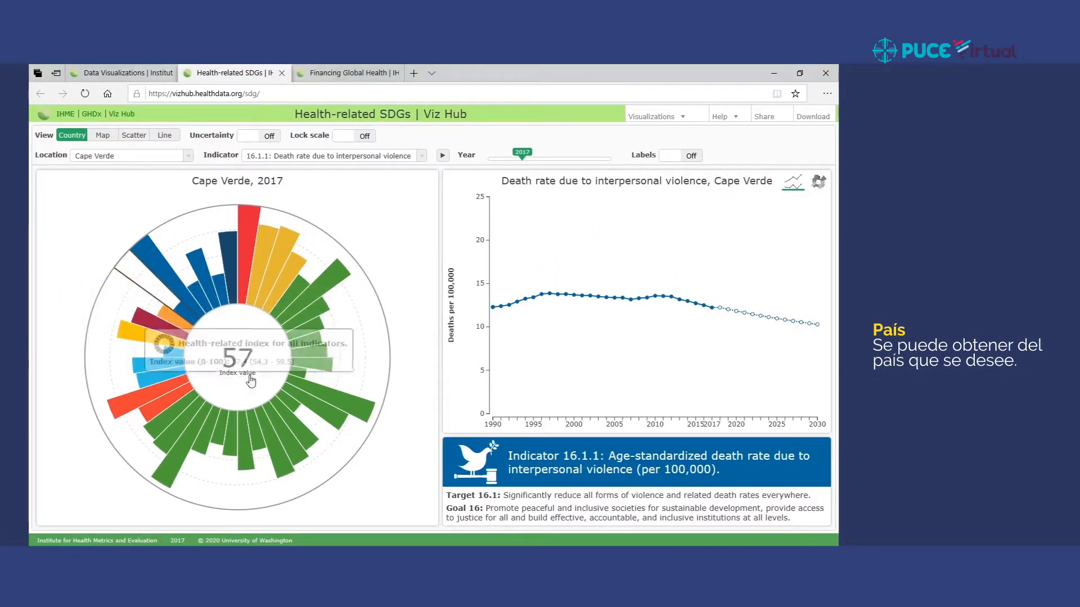
{"action": "left_click", "coordinate": [188, 157]}
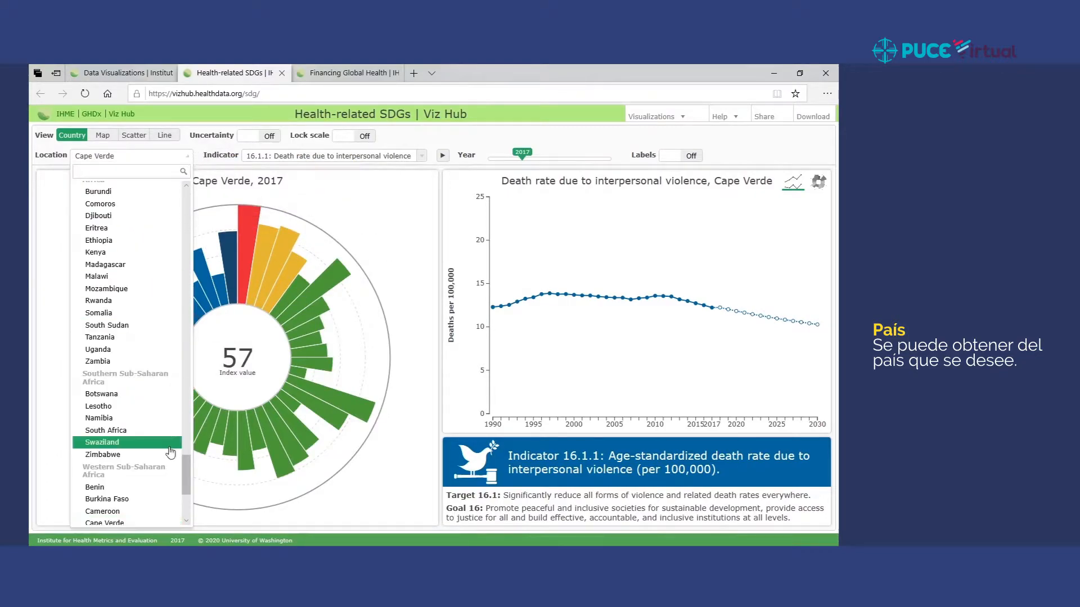
{"action": "left_click_drag", "start_coordinate": [187, 466], "coordinate": [185, 176]}
{"action": "scroll", "coordinate": [164, 287], "scroll_direction": "down", "scroll_amount": 3}
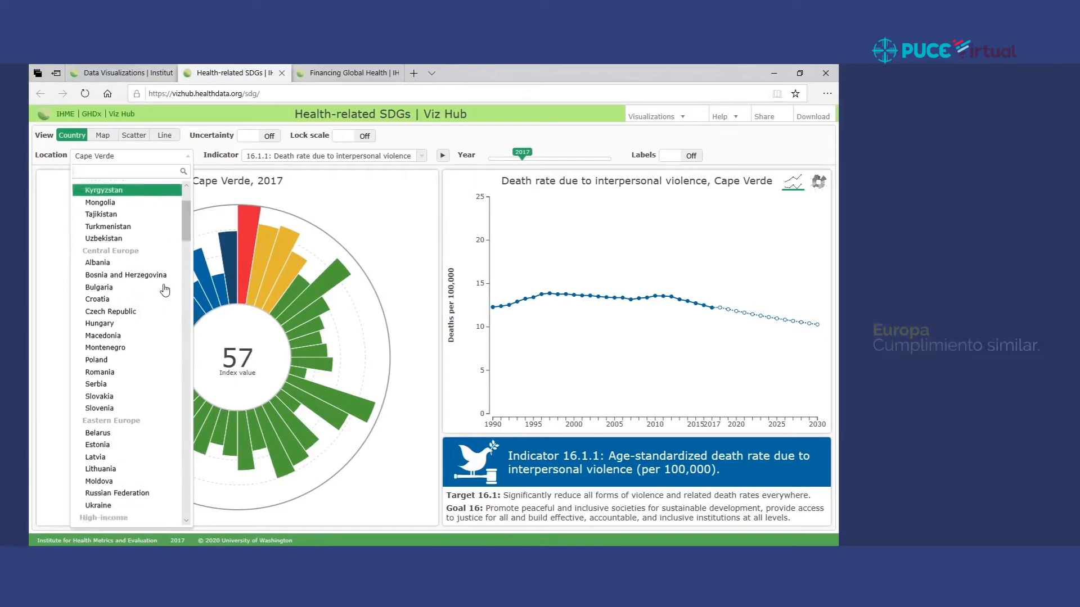
{"action": "scroll", "coordinate": [164, 290], "scroll_direction": "down", "scroll_amount": 5}
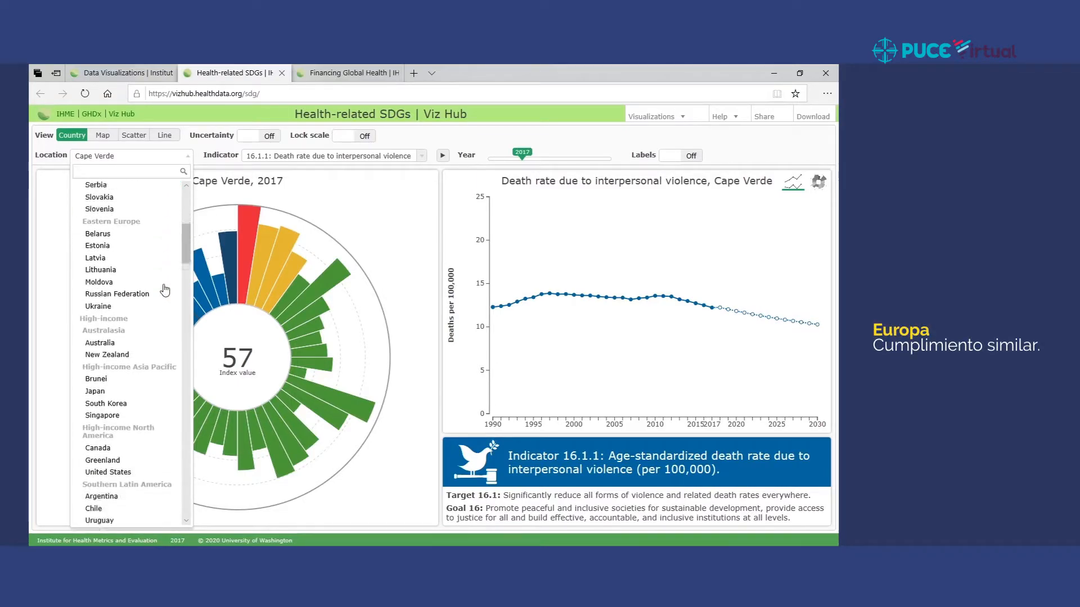
{"action": "scroll", "coordinate": [165, 290], "scroll_direction": "up", "scroll_amount": 3}
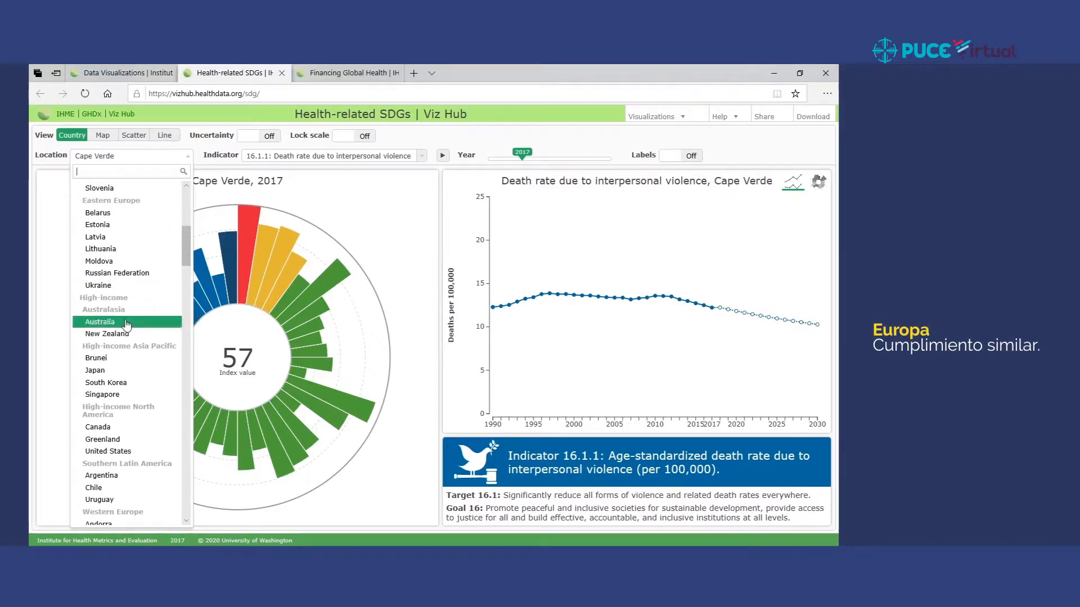
{"action": "scroll", "coordinate": [156, 275], "scroll_direction": "up", "scroll_amount": 1}
{"action": "scroll", "coordinate": [156, 271], "scroll_direction": "down", "scroll_amount": 6}
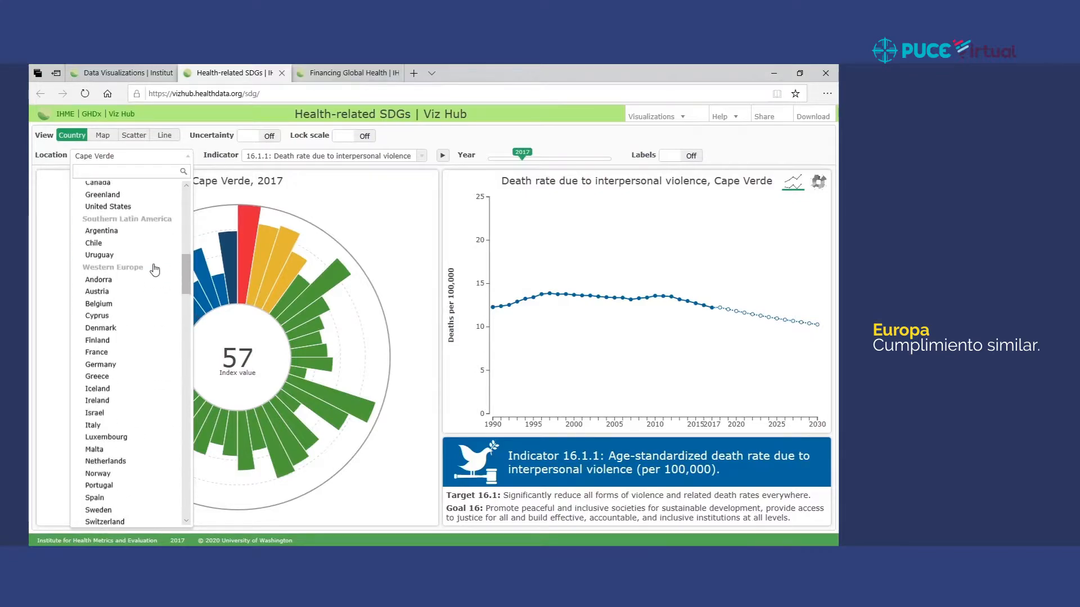
{"action": "scroll", "coordinate": [155, 270], "scroll_direction": "down", "scroll_amount": 4}
{"action": "scroll", "coordinate": [155, 271], "scroll_direction": "up", "scroll_amount": 2}
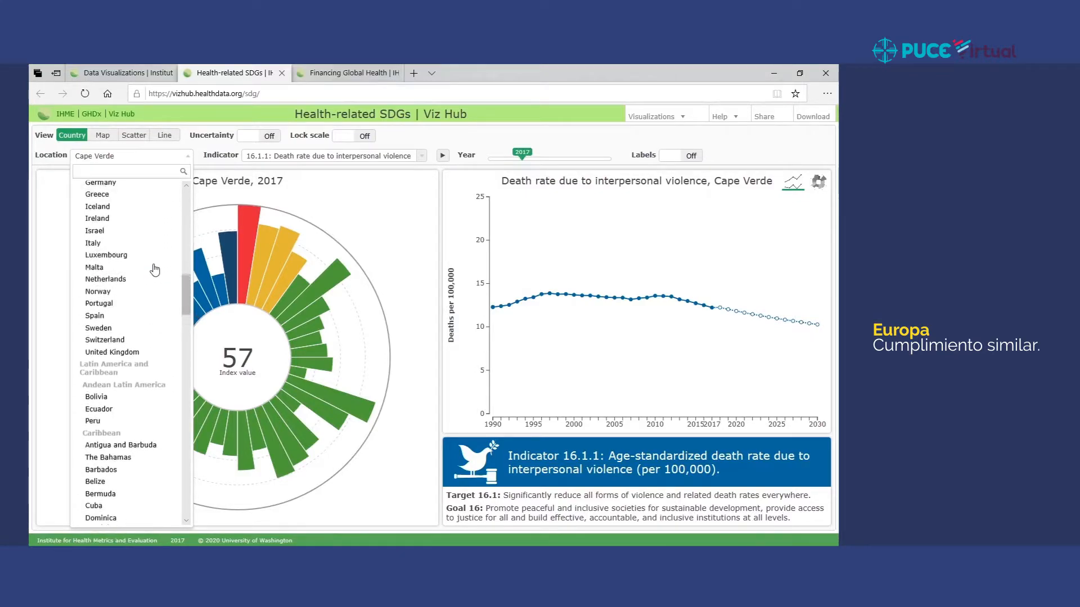
{"action": "scroll", "coordinate": [155, 281], "scroll_direction": "up", "scroll_amount": 2}
{"action": "left_click", "coordinate": [149, 249]}
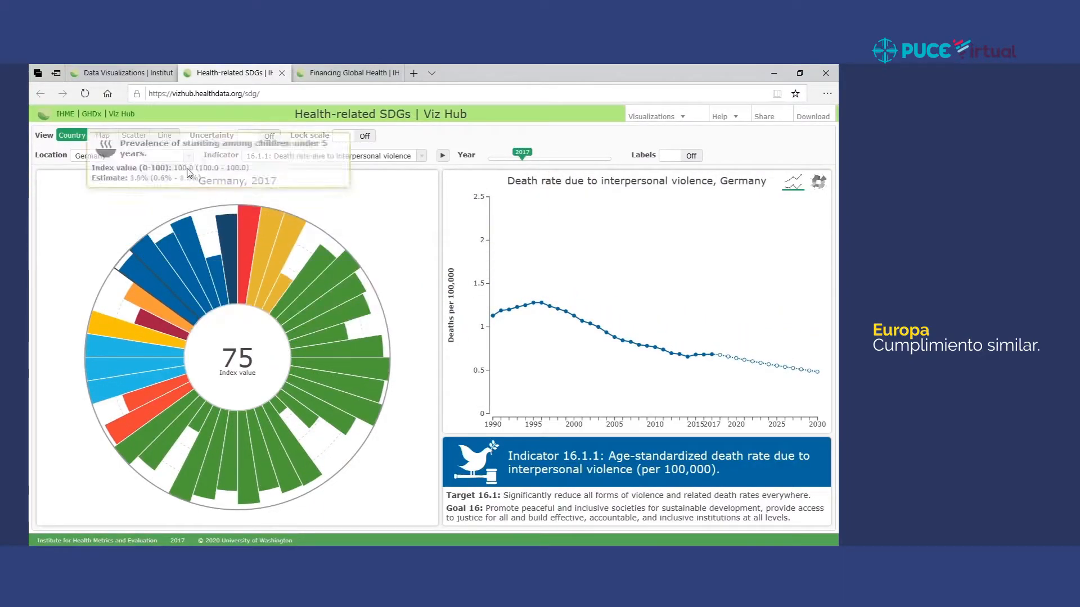
Change the location to Spain and show its trend for the same interpersonal violence indicator
{"action": "left_click", "coordinate": [188, 159]}
{"action": "scroll", "coordinate": [177, 321], "scroll_direction": "down", "scroll_amount": 5}
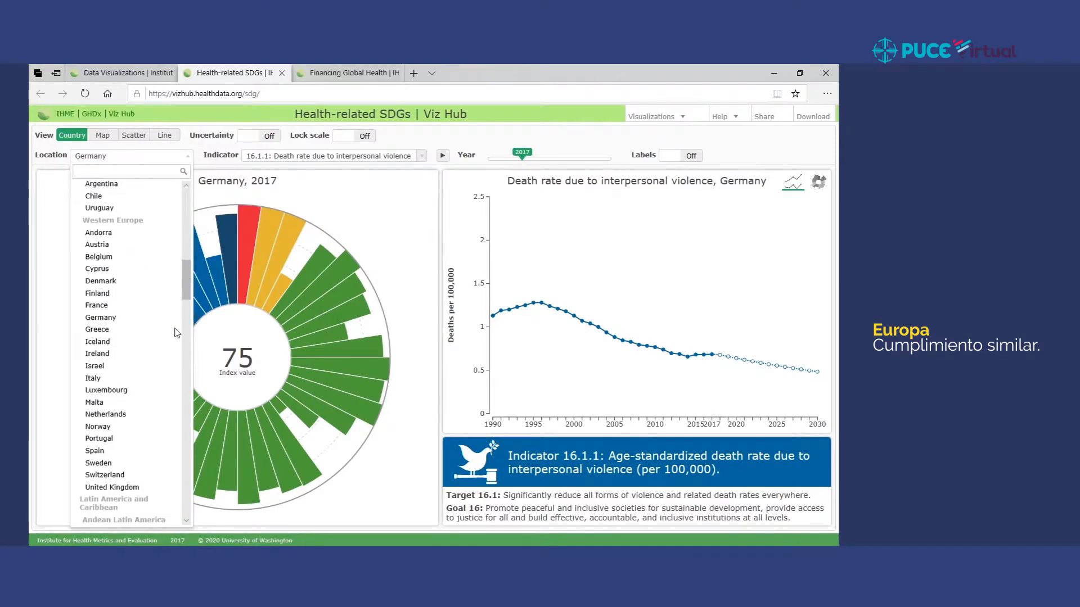
{"action": "left_click", "coordinate": [165, 296]}
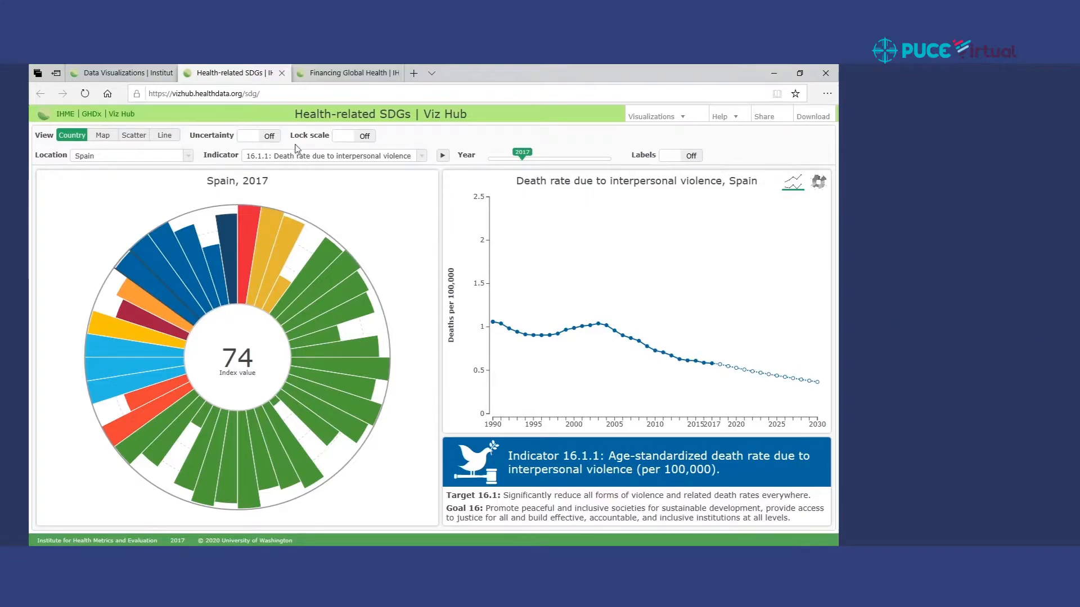
Switch to the Financing Global Health visualization and show its Spending view
{"action": "left_click", "coordinate": [137, 71]}
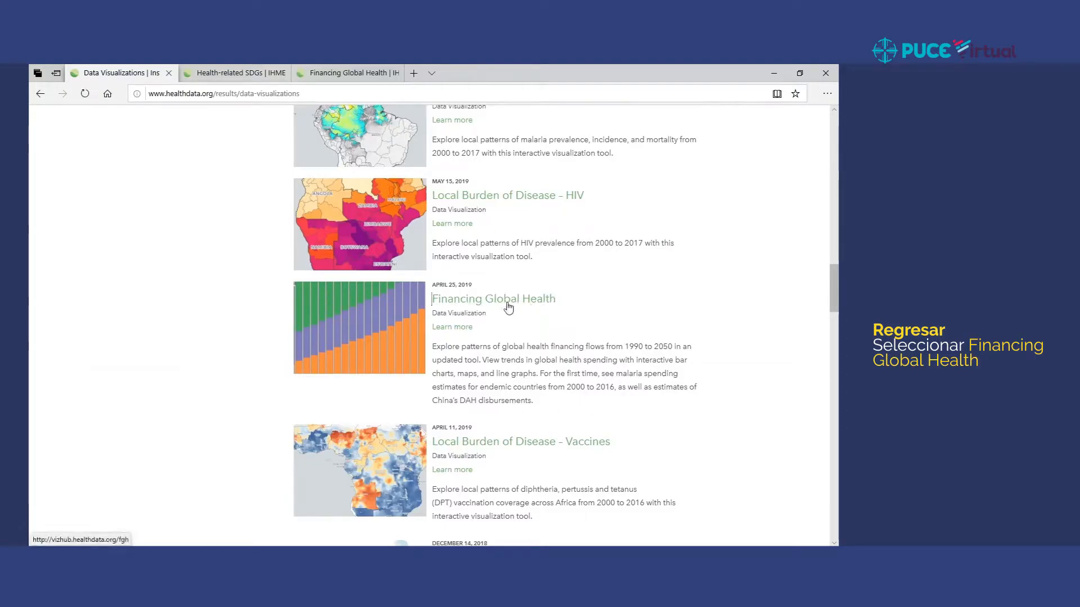
{"action": "left_click", "coordinate": [311, 68]}
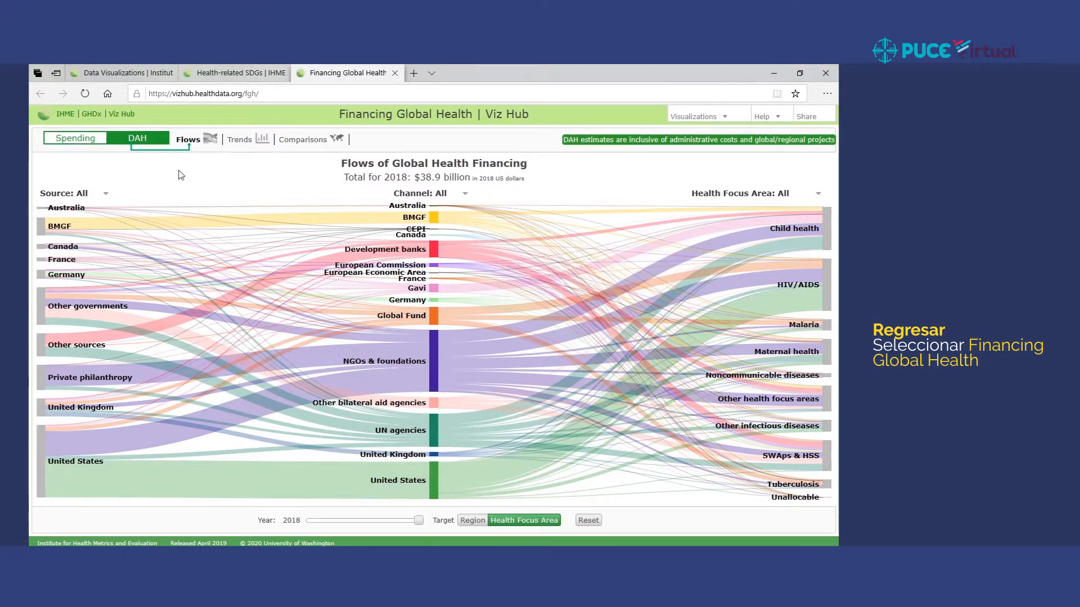
{"action": "left_click", "coordinate": [96, 144]}
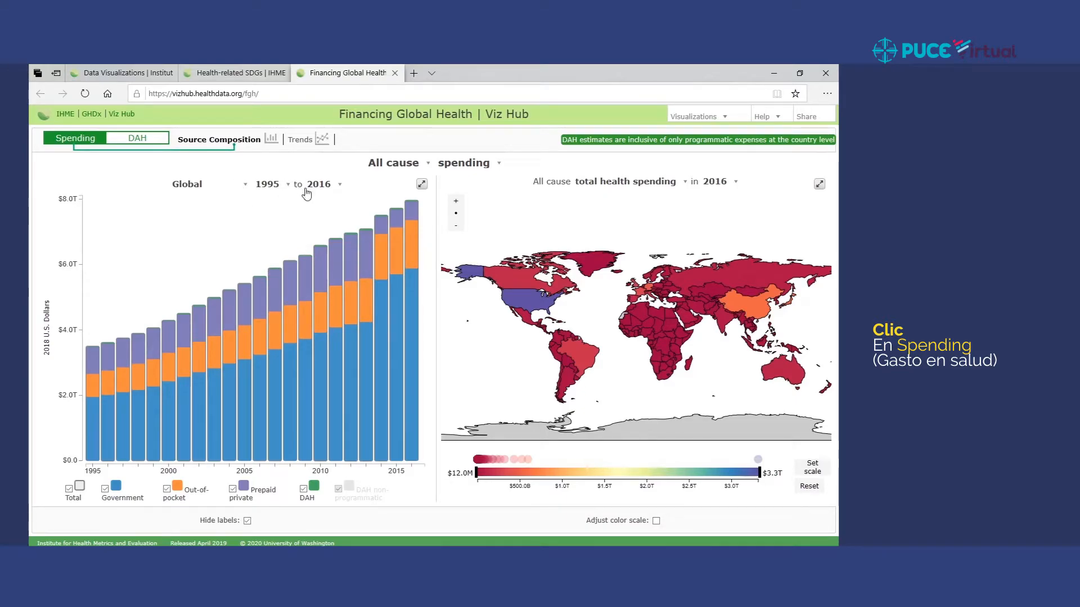
Set the end year of the global source composition chart to 2018, keeping 1995 as the start
{"action": "left_click", "coordinate": [332, 186]}
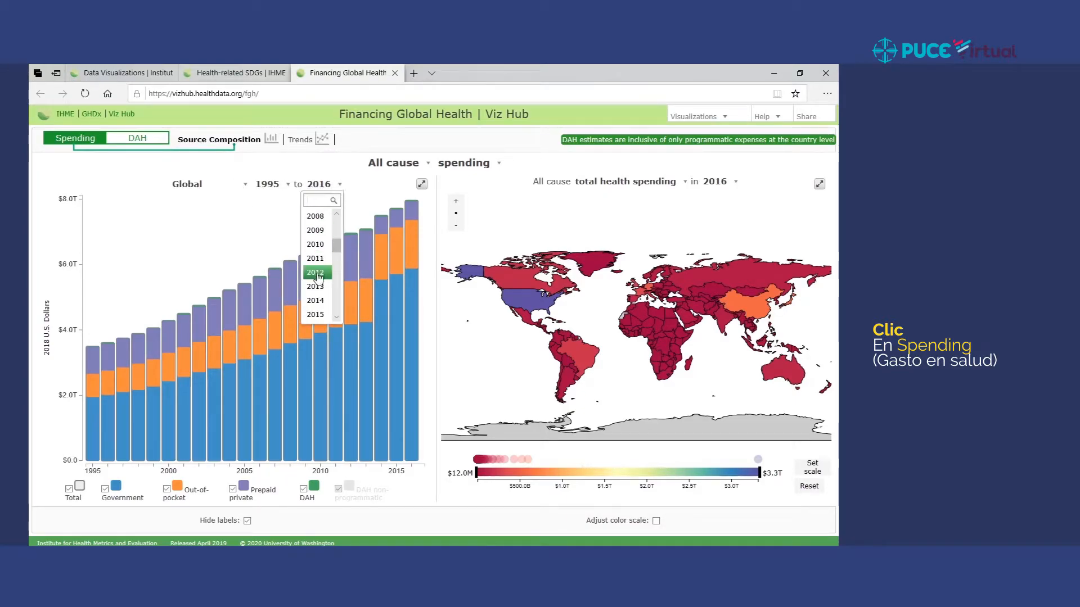
{"action": "scroll", "coordinate": [318, 278], "scroll_direction": "down", "scroll_amount": 3}
{"action": "left_click", "coordinate": [316, 305]}
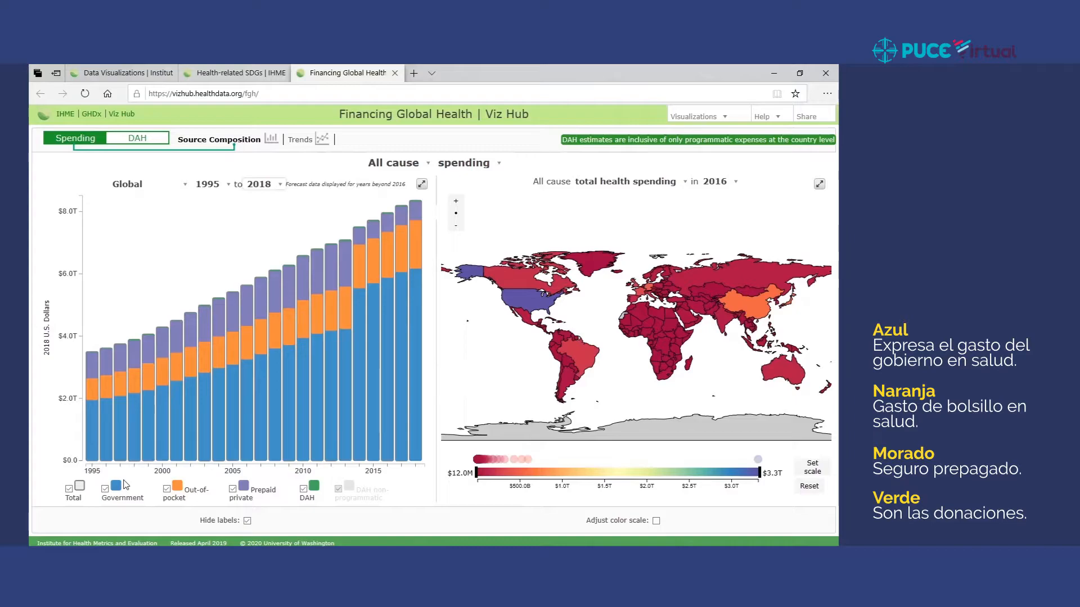
Change the spending chart's location to Japan, under High-income Asia Pacific, and inspect its 2018 spending by source
{"action": "left_click", "coordinate": [185, 187]}
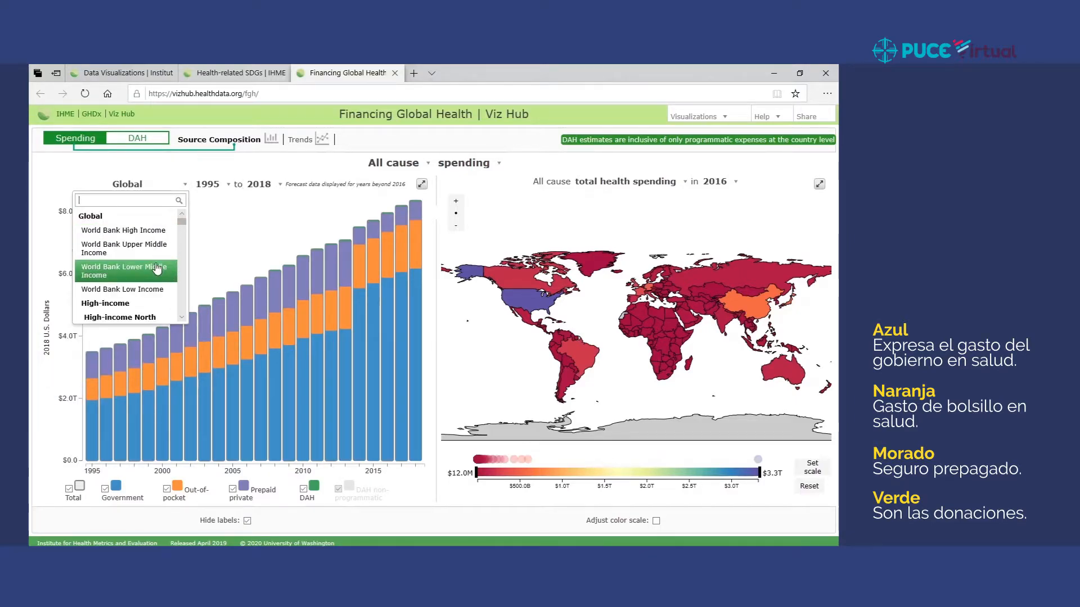
{"action": "scroll", "coordinate": [158, 268], "scroll_direction": "down", "scroll_amount": 1}
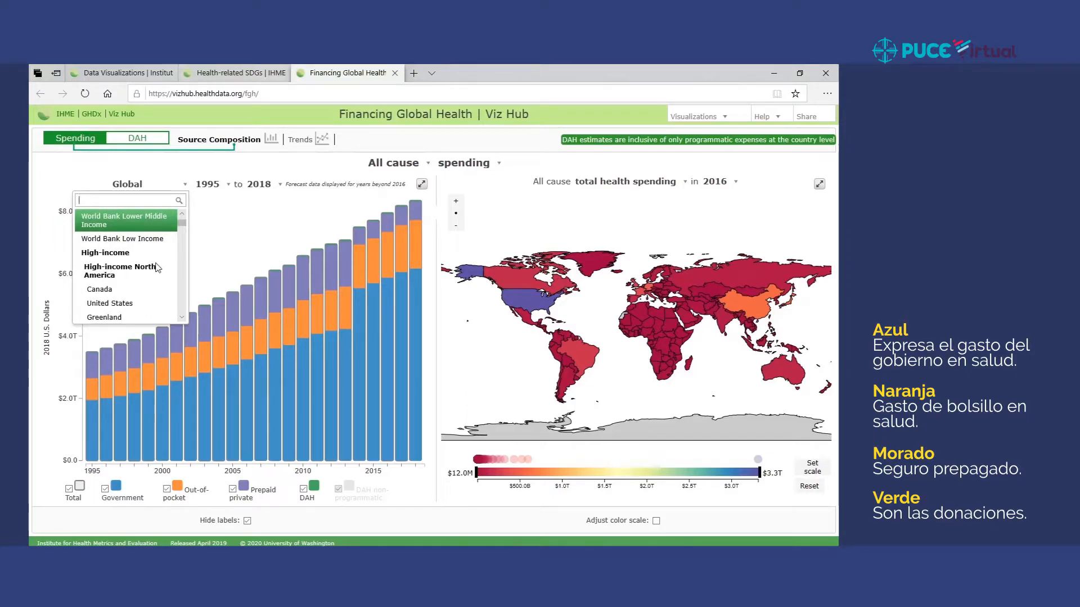
{"action": "scroll", "coordinate": [158, 268], "scroll_direction": "down", "scroll_amount": 2}
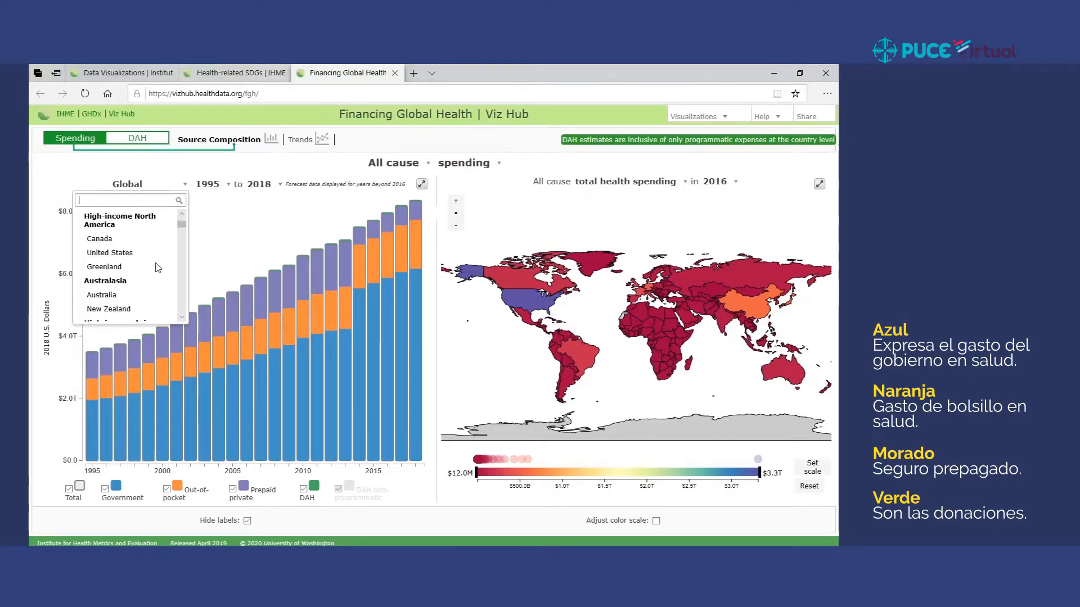
{"action": "scroll", "coordinate": [158, 268], "scroll_direction": "down", "scroll_amount": 3}
{"action": "scroll", "coordinate": [135, 253], "scroll_direction": "up", "scroll_amount": 1}
{"action": "left_click", "coordinate": [236, 242]}
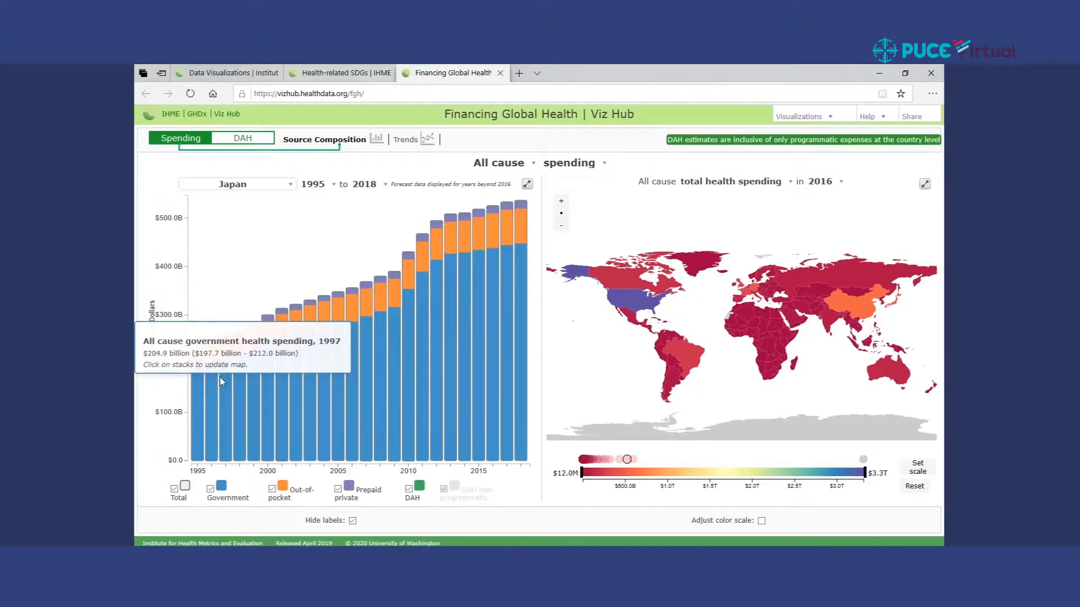
{"action": "mouse_move", "coordinate": [517, 268]}
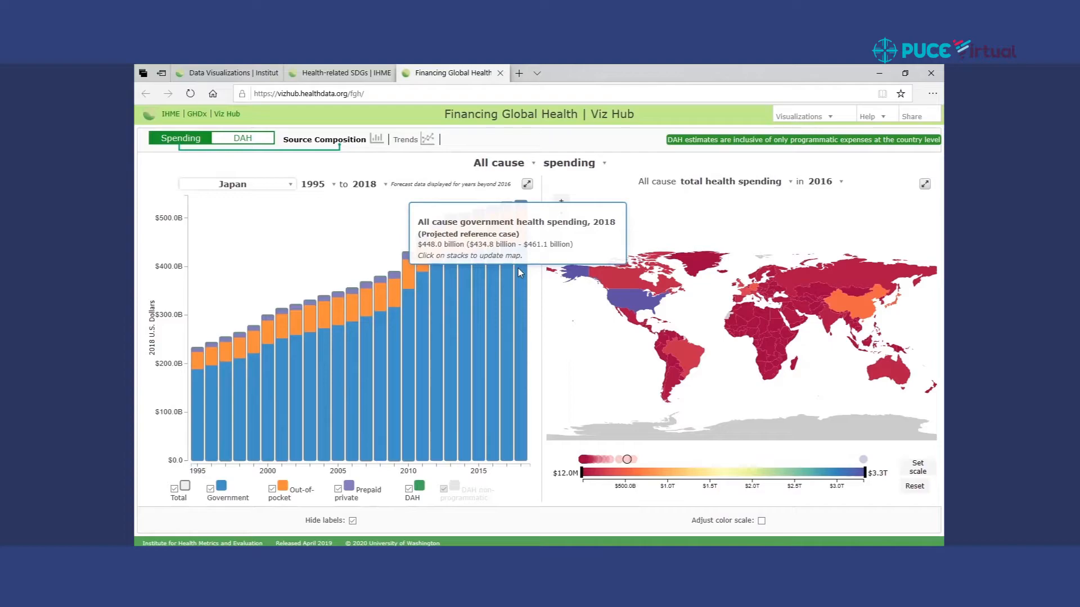
{"action": "mouse_move", "coordinate": [518, 228]}
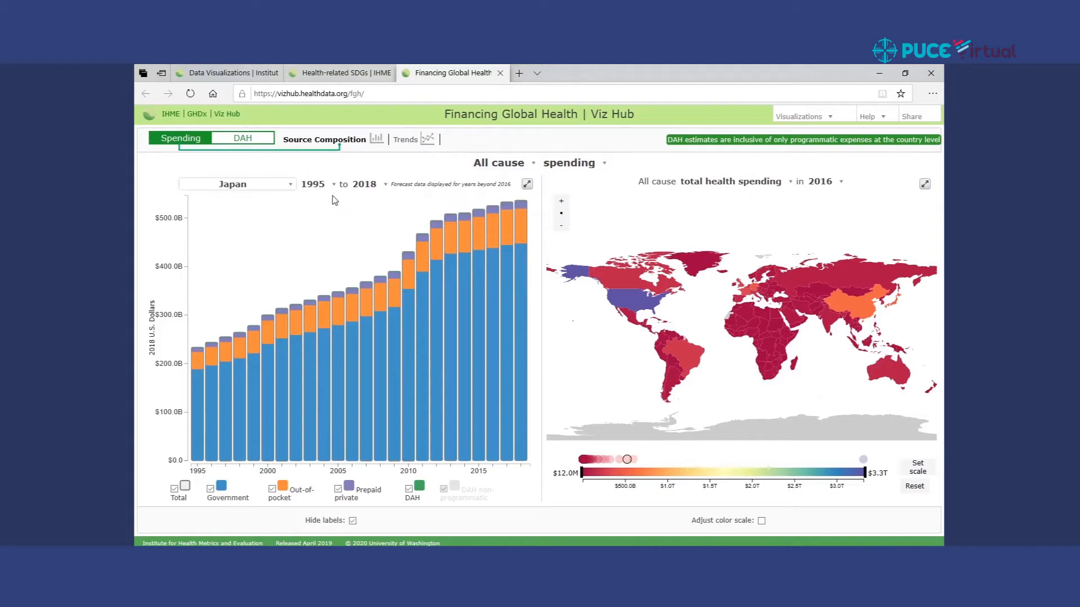
Show Finland's health spending by source for 1995 to 2018
{"action": "left_click", "coordinate": [290, 185]}
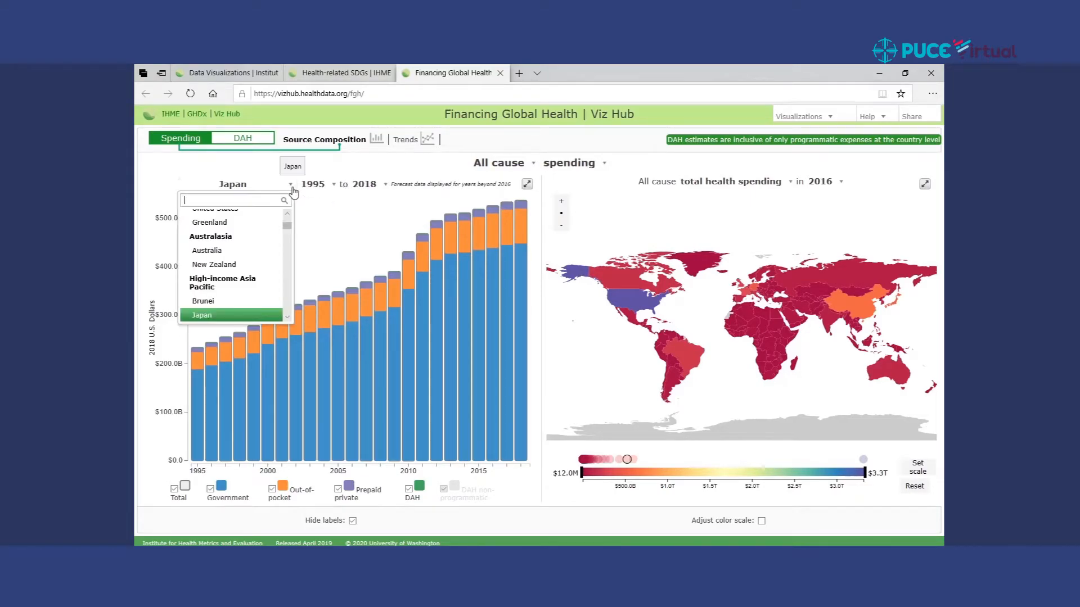
{"action": "scroll", "coordinate": [252, 284], "scroll_direction": "down", "scroll_amount": 5}
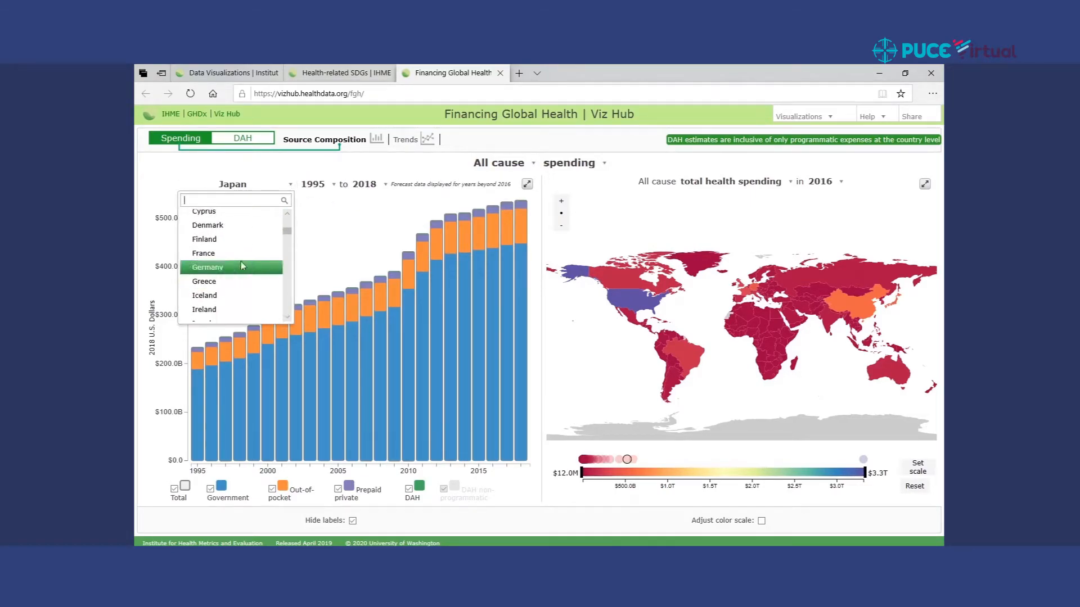
{"action": "left_click", "coordinate": [231, 239]}
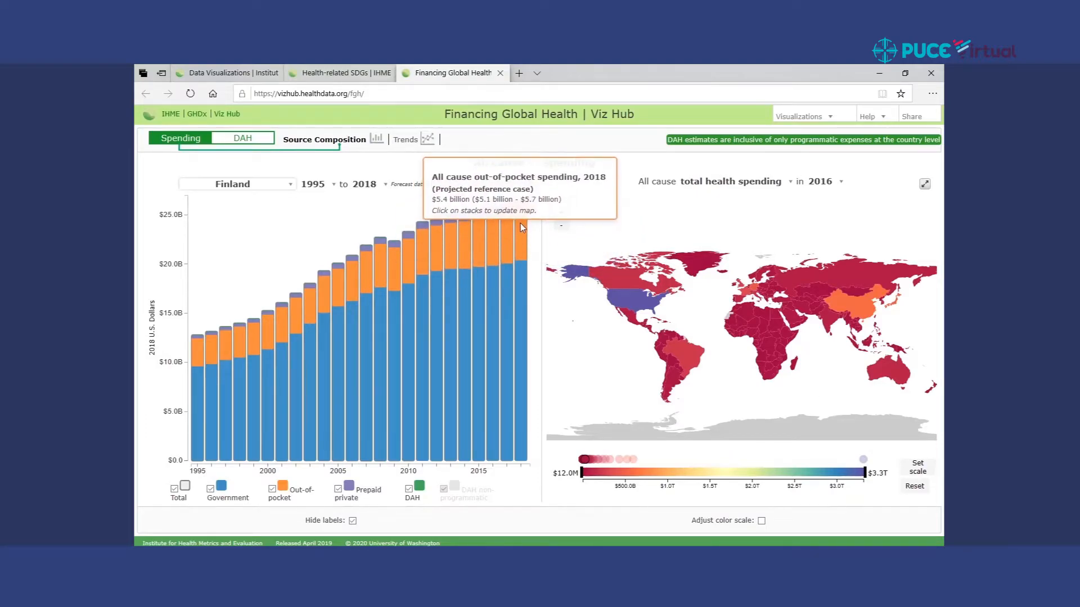
Change the spending chart's location to Italy to view its 1995 to 2018 source composition
{"action": "left_click", "coordinate": [291, 186]}
{"action": "scroll", "coordinate": [249, 270], "scroll_direction": "down", "scroll_amount": 5}
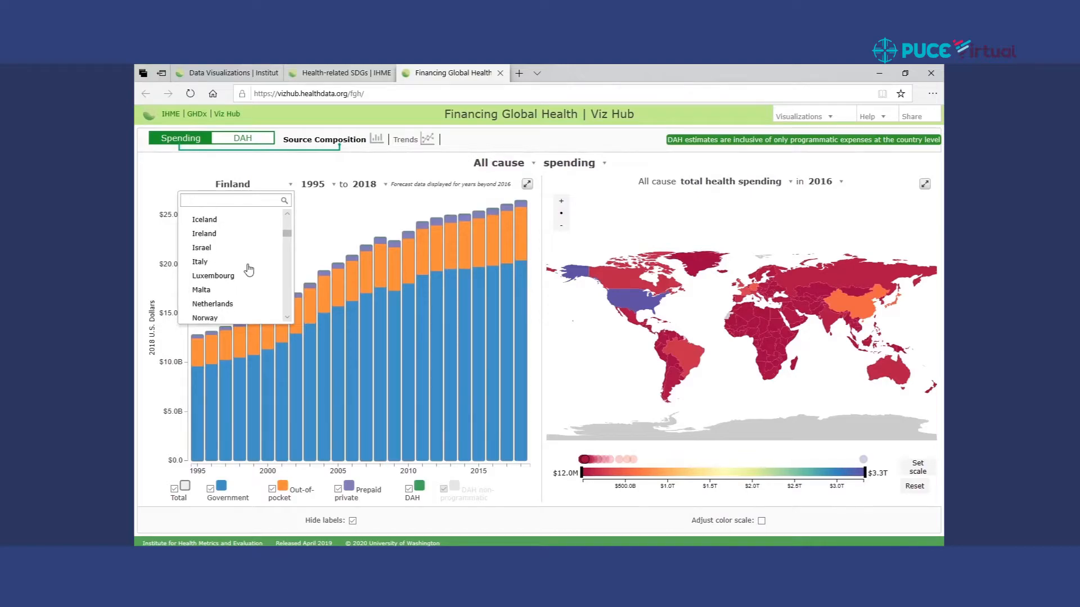
{"action": "left_click", "coordinate": [251, 263]}
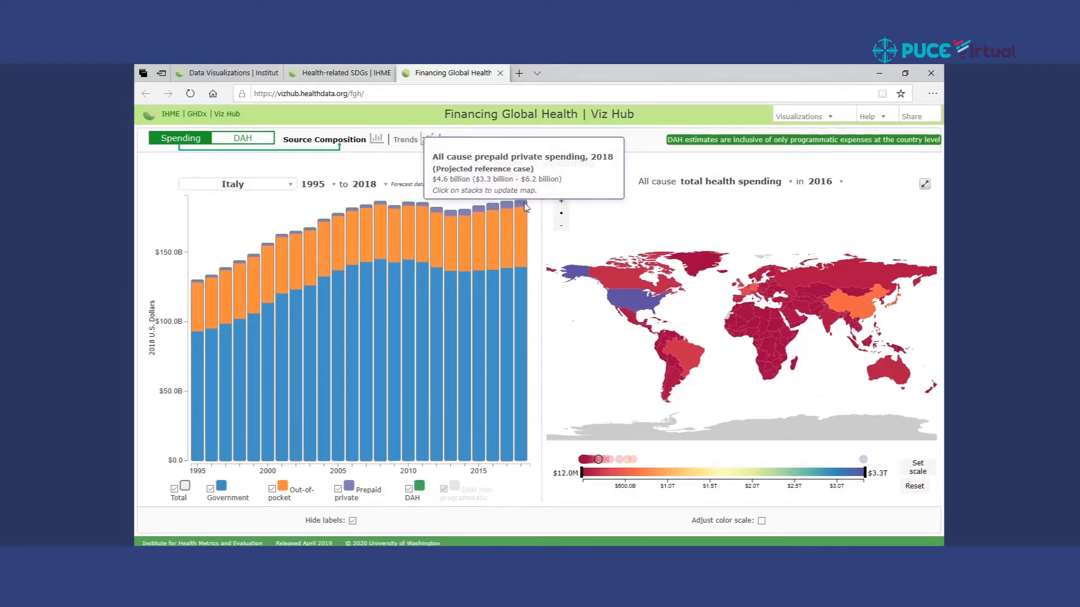
View the health spending charts of two Southern Latin American countries, first Chile and then Argentina
{"action": "left_click", "coordinate": [291, 185]}
{"action": "scroll", "coordinate": [272, 267], "scroll_direction": "down", "scroll_amount": 1}
{"action": "scroll", "coordinate": [272, 267], "scroll_direction": "down", "scroll_amount": 3}
{"action": "scroll", "coordinate": [272, 267], "scroll_direction": "down", "scroll_amount": 5}
{"action": "scroll", "coordinate": [271, 267], "scroll_direction": "down", "scroll_amount": 2}
{"action": "scroll", "coordinate": [271, 267], "scroll_direction": "up", "scroll_amount": 3}
{"action": "scroll", "coordinate": [272, 268], "scroll_direction": "down", "scroll_amount": 8}
{"action": "scroll", "coordinate": [272, 267], "scroll_direction": "up", "scroll_amount": 3}
{"action": "scroll", "coordinate": [272, 267], "scroll_direction": "up", "scroll_amount": 6}
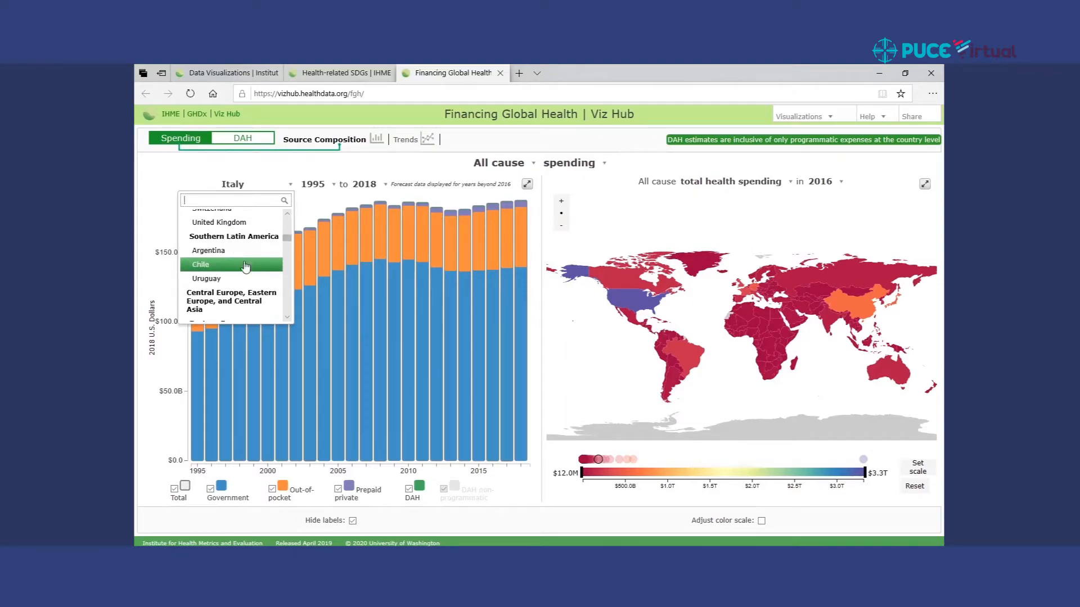
{"action": "left_click", "coordinate": [245, 265]}
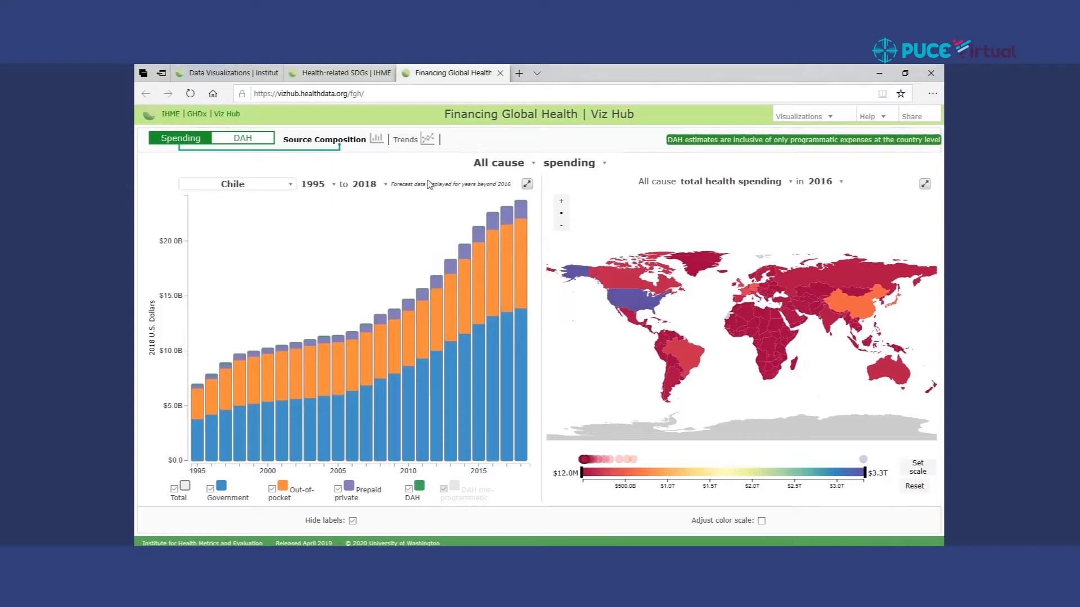
{"action": "left_click", "coordinate": [291, 185]}
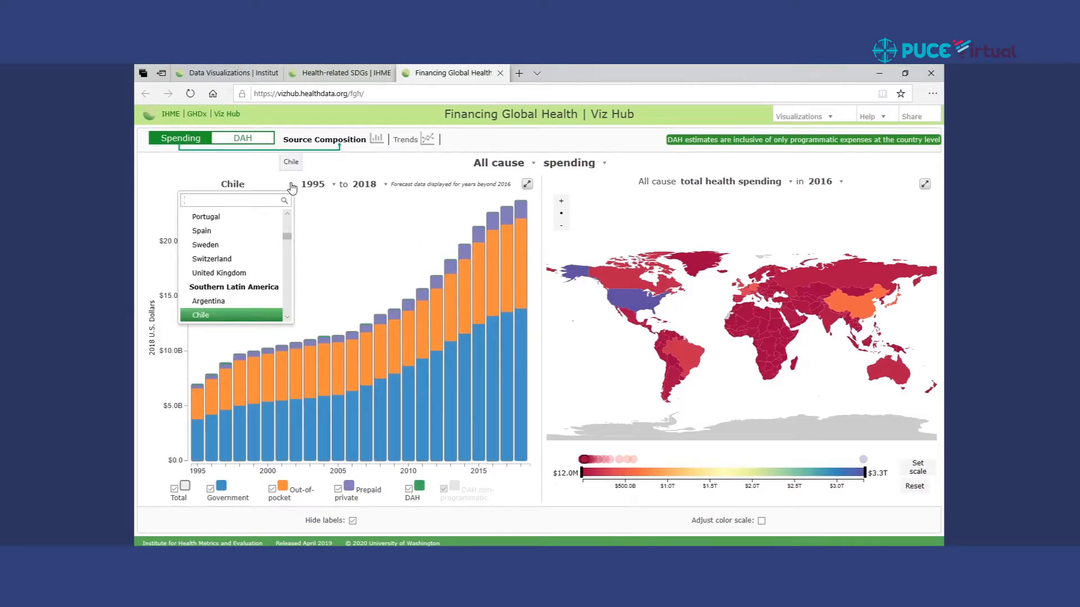
{"action": "left_click", "coordinate": [251, 302]}
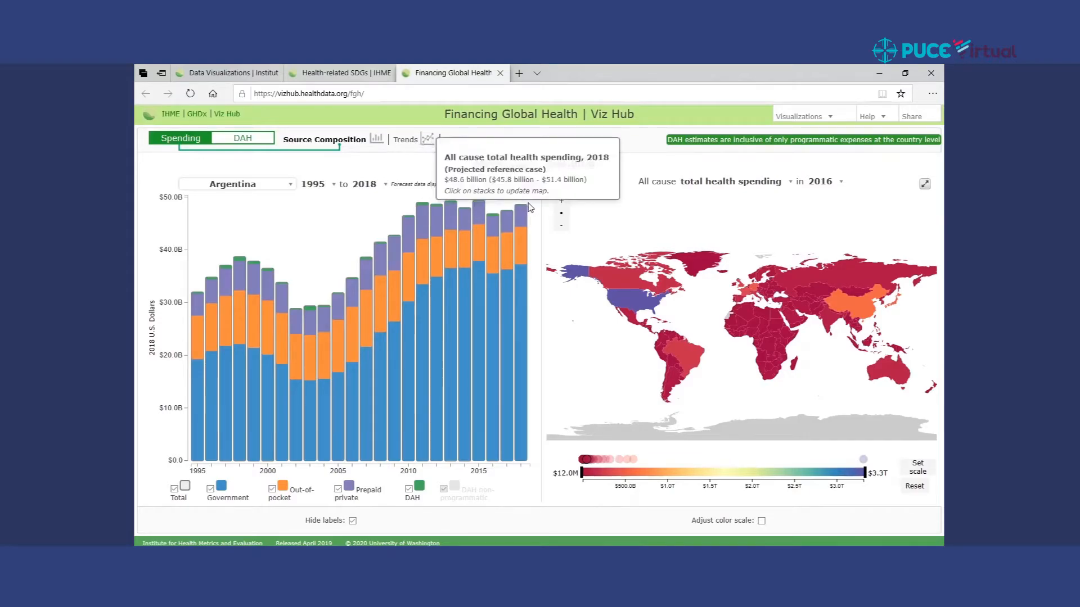
Search the location list for "Ec", choose Ecuador, and inspect its 2018 health spending by source
{"action": "left_click", "coordinate": [301, 188]}
{"action": "left_click", "coordinate": [296, 189]}
{"action": "left_click", "coordinate": [296, 190]}
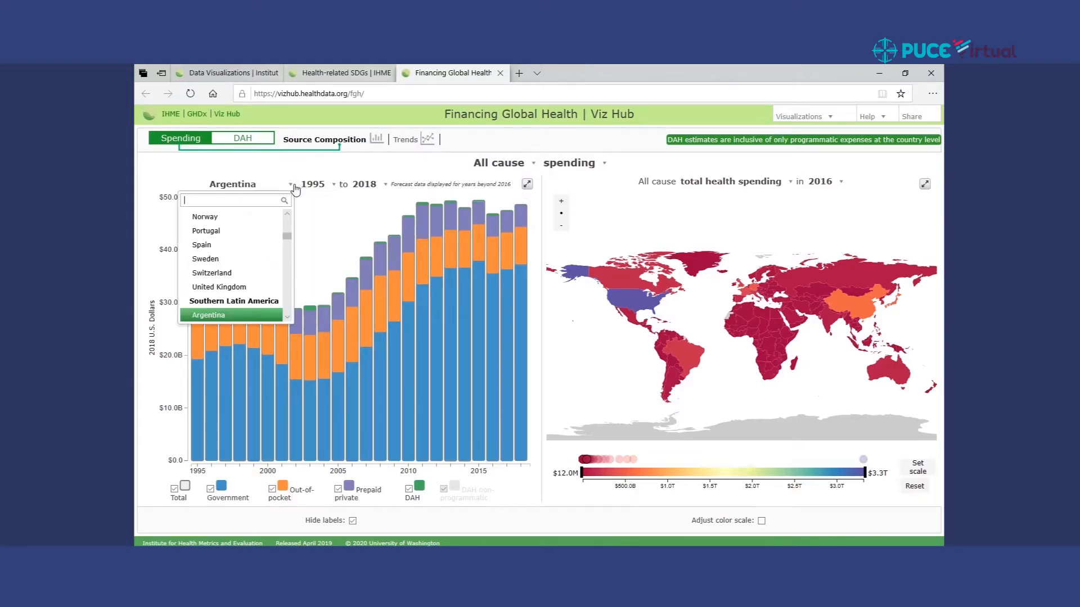
{"action": "scroll", "coordinate": [264, 256], "scroll_direction": "down", "scroll_amount": 5}
{"action": "scroll", "coordinate": [264, 257], "scroll_direction": "down", "scroll_amount": 2}
{"action": "scroll", "coordinate": [268, 247], "scroll_direction": "up", "scroll_amount": 1}
{"action": "scroll", "coordinate": [269, 239], "scroll_direction": "down", "scroll_amount": 2}
{"action": "type", "text": "Ec"}
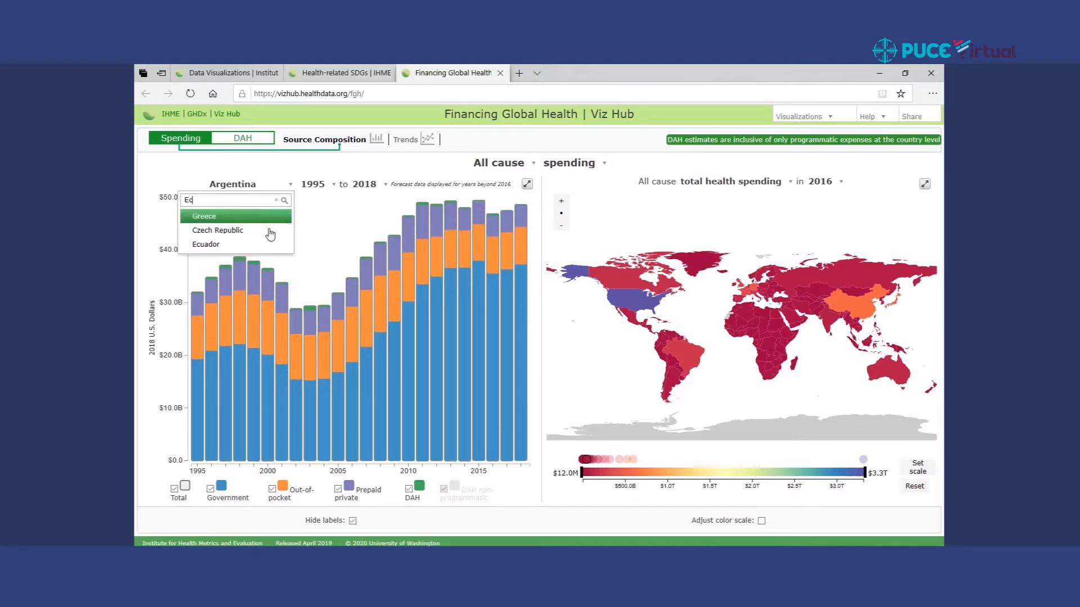
{"action": "key", "text": "Down"}
{"action": "key", "text": "Down"}
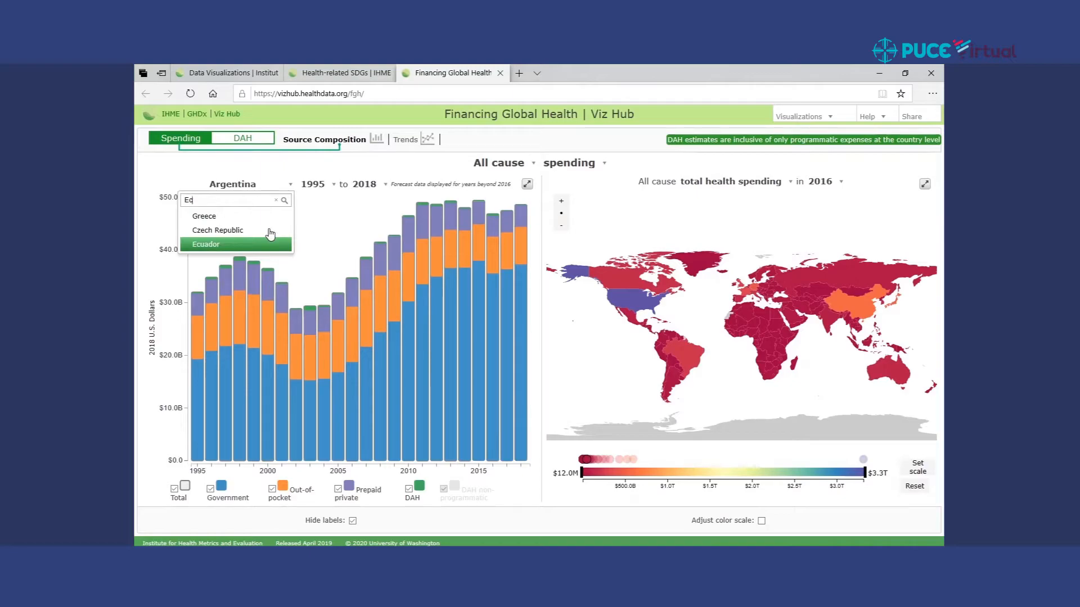
{"action": "key", "text": "Return"}
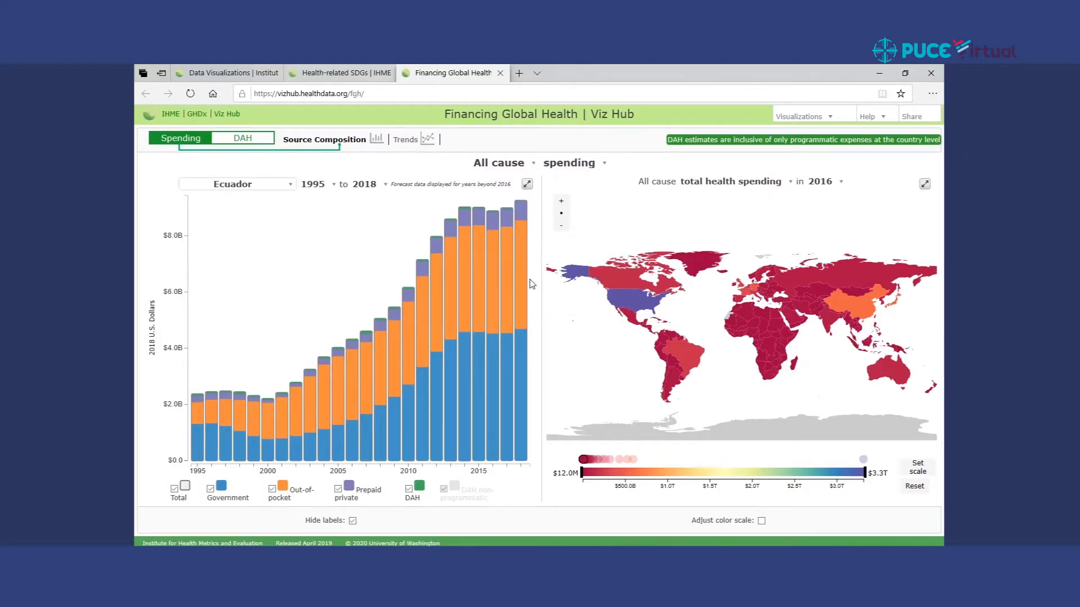
{"action": "mouse_move", "coordinate": [524, 316]}
Return to the Data Visualizations page and browse its list of visualizations
{"action": "left_click", "coordinate": [228, 73]}
{"action": "scroll", "coordinate": [776, 302], "scroll_direction": "down", "scroll_amount": 3}
{"action": "scroll", "coordinate": [777, 303], "scroll_direction": "up", "scroll_amount": 10}
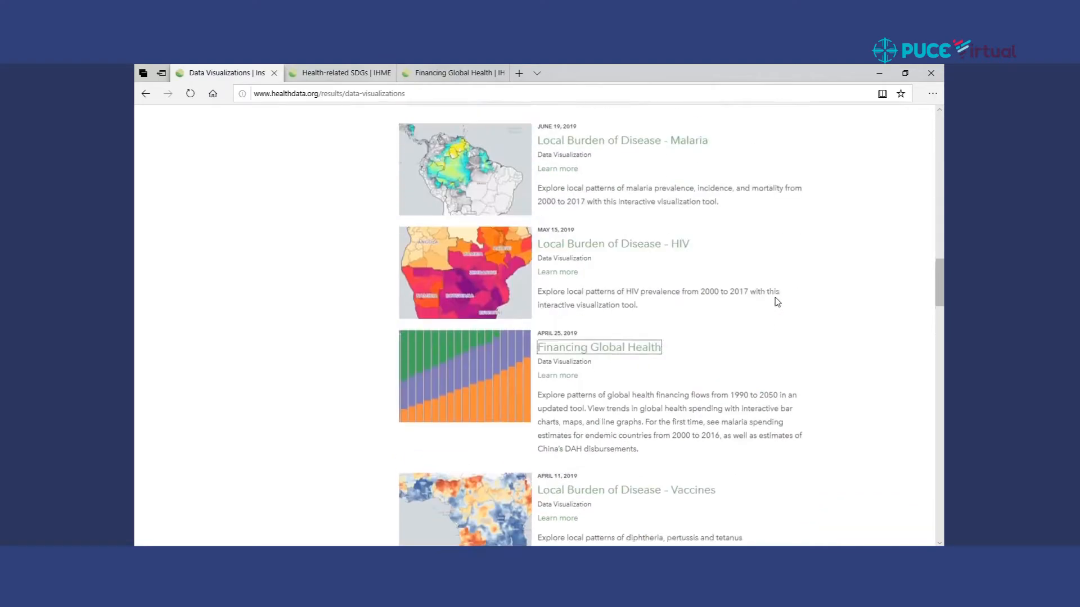
Open the GBD Compare visualization from the Data Visualizations list and switch its language to Spanish
{"action": "scroll", "coordinate": [776, 302], "scroll_direction": "down", "scroll_amount": 12}
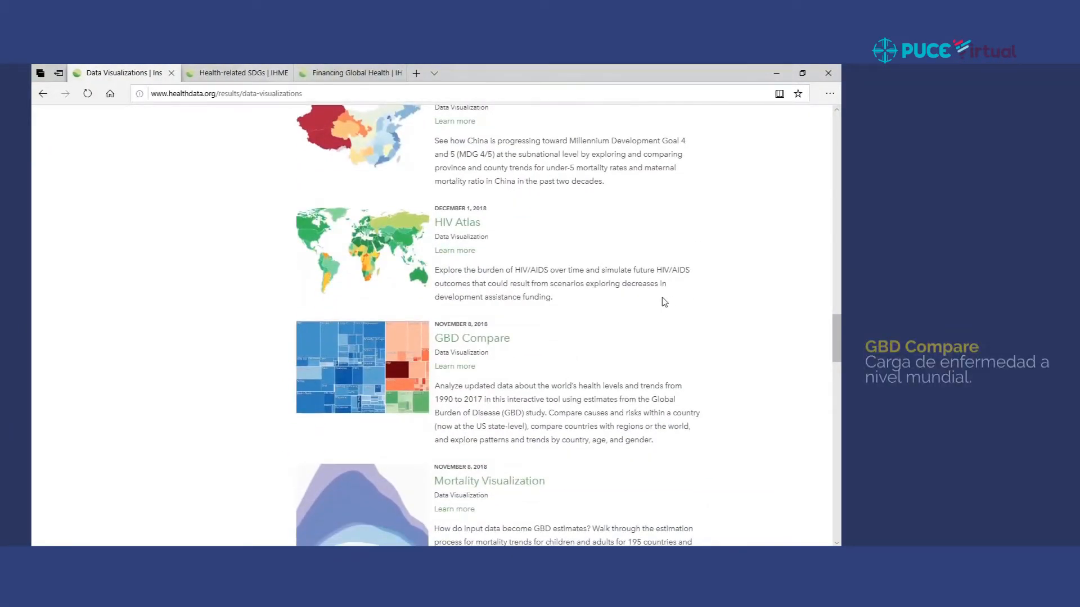
{"action": "left_click", "coordinate": [471, 341]}
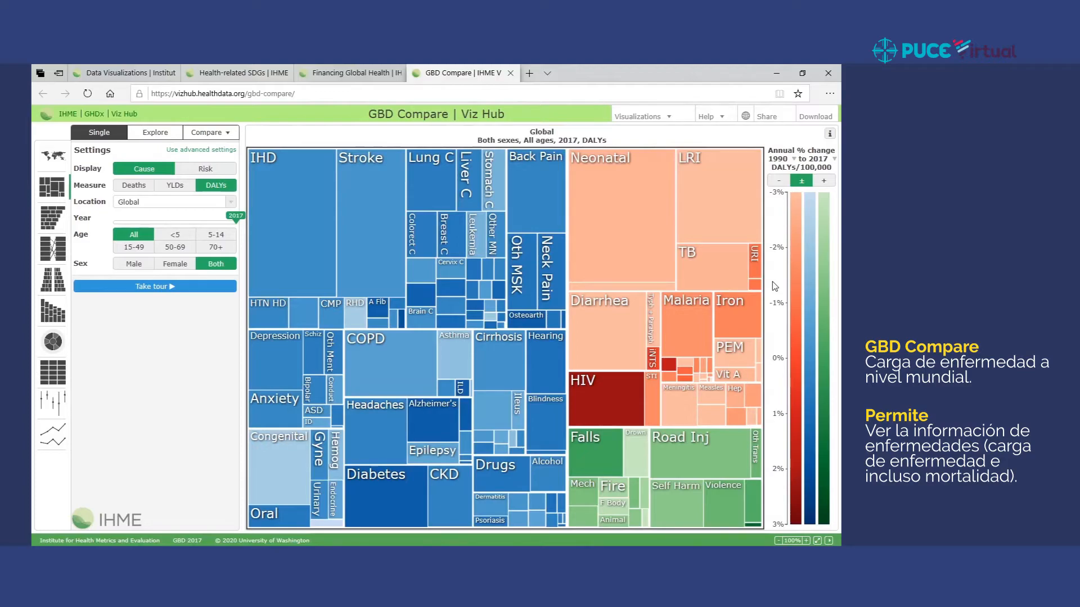
{"action": "left_click", "coordinate": [746, 116]}
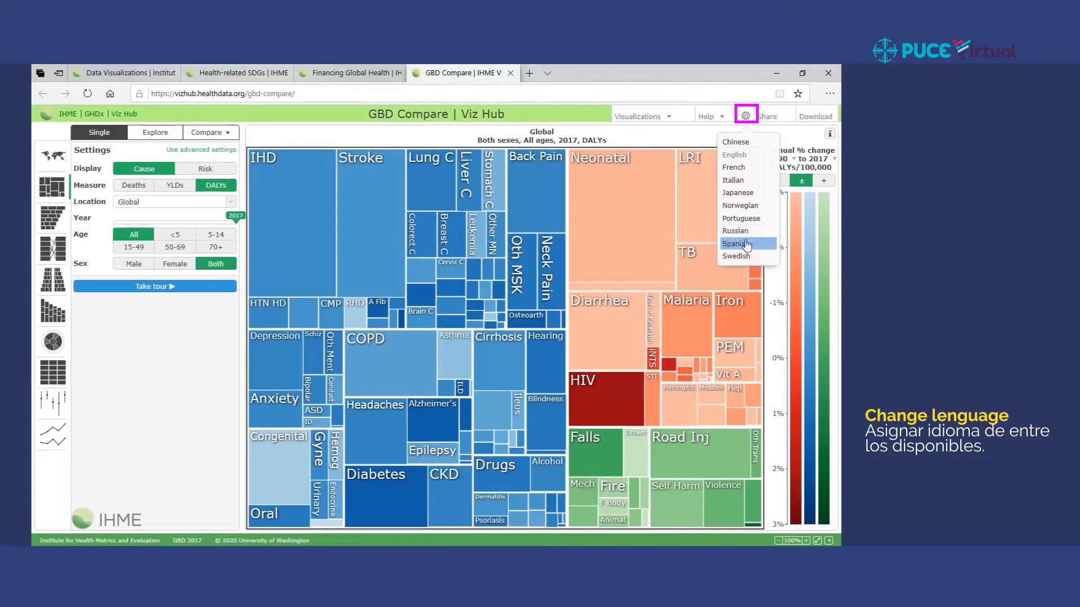
{"action": "left_click", "coordinate": [746, 244]}
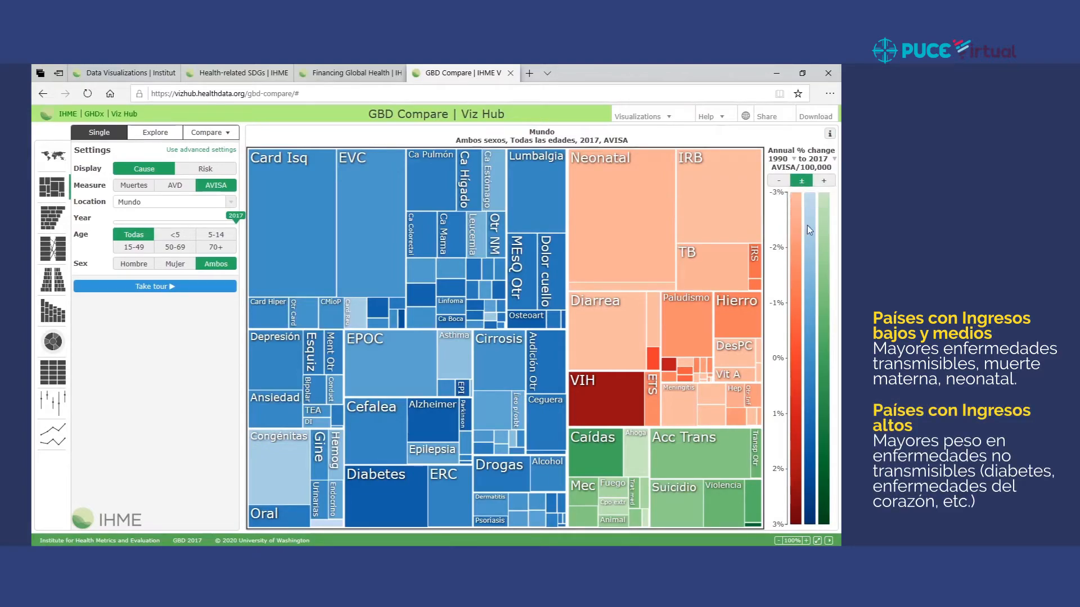
{"action": "mouse_move", "coordinate": [808, 225]}
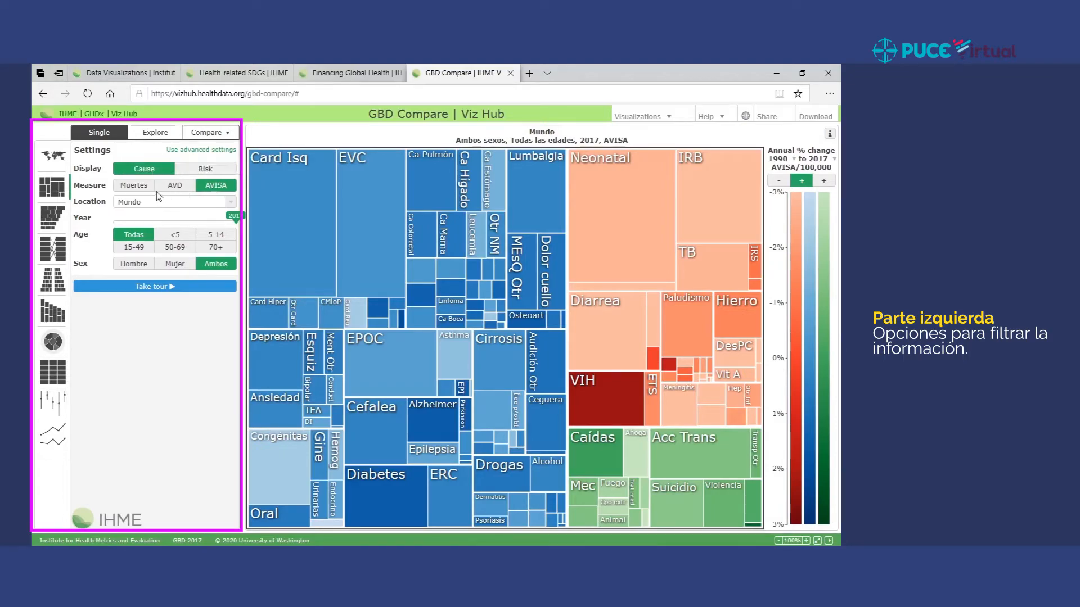
Show the treemap of deaths (Muertes) for Japón and inspect the share of deaths from suicide
{"action": "left_click", "coordinate": [139, 187]}
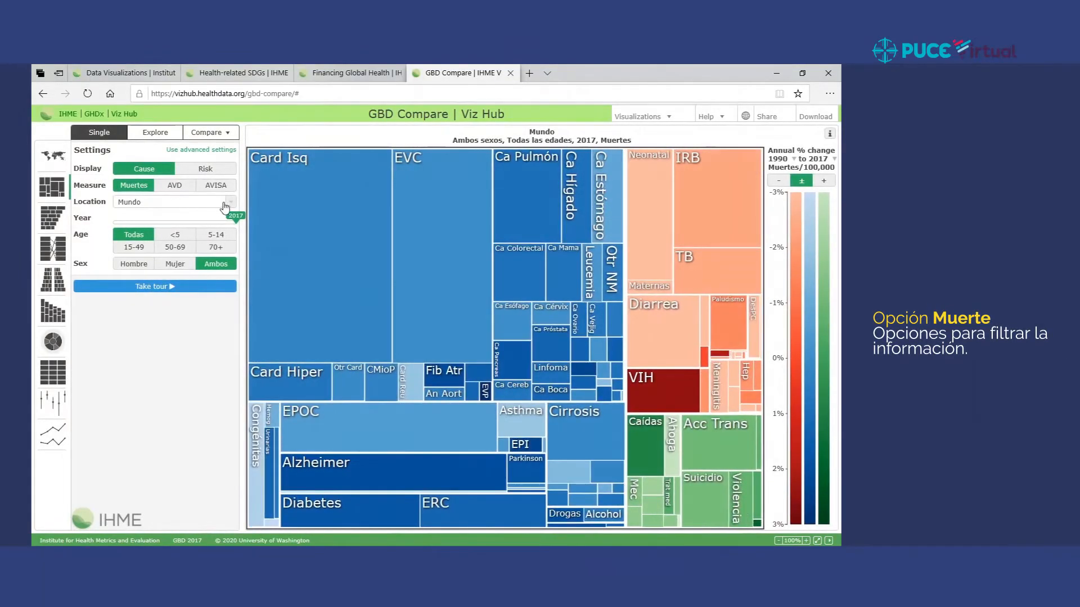
{"action": "left_click", "coordinate": [197, 206]}
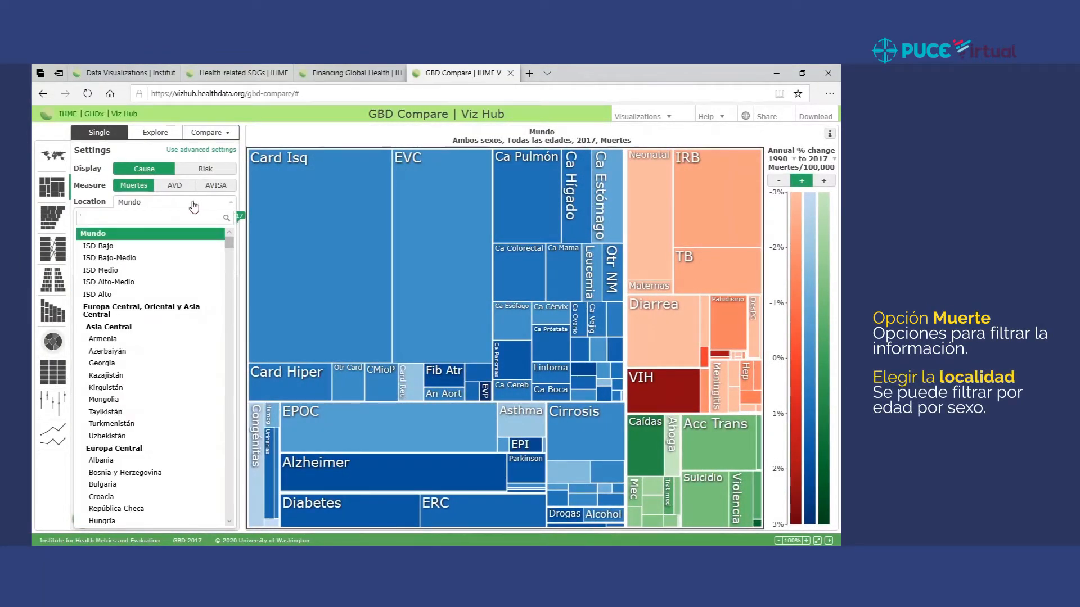
{"action": "scroll", "coordinate": [178, 293], "scroll_direction": "down", "scroll_amount": 4}
{"action": "scroll", "coordinate": [178, 292], "scroll_direction": "down", "scroll_amount": 5}
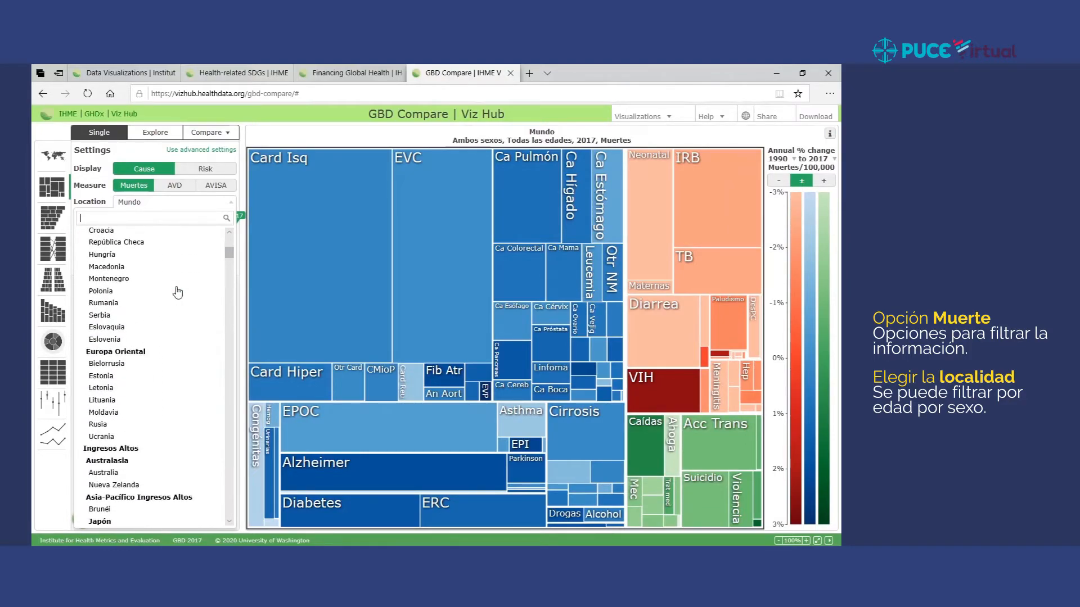
{"action": "scroll", "coordinate": [177, 292], "scroll_direction": "down", "scroll_amount": 7}
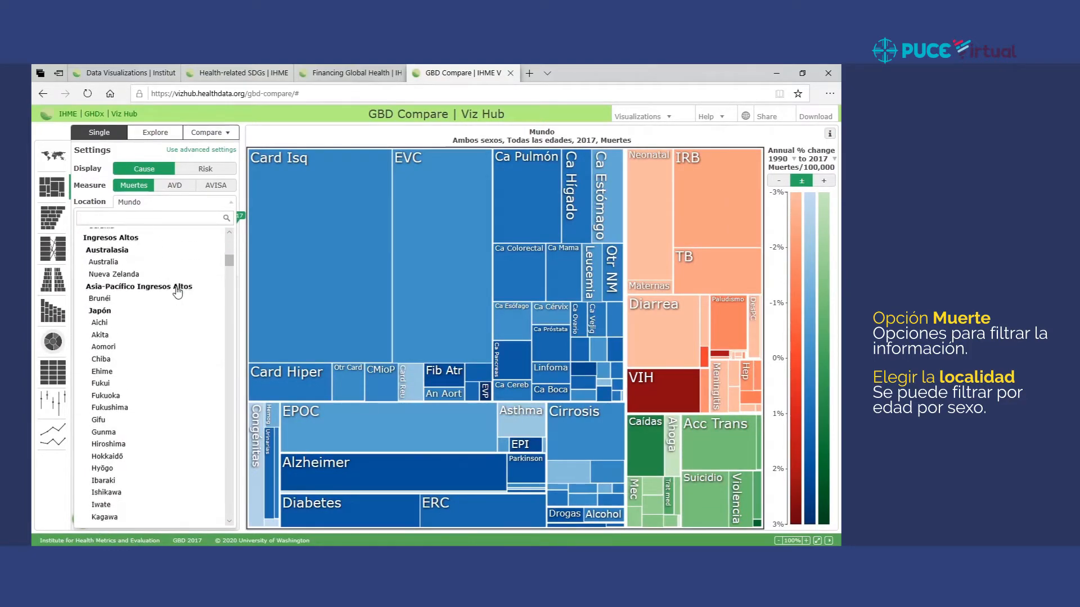
{"action": "left_click", "coordinate": [127, 299]}
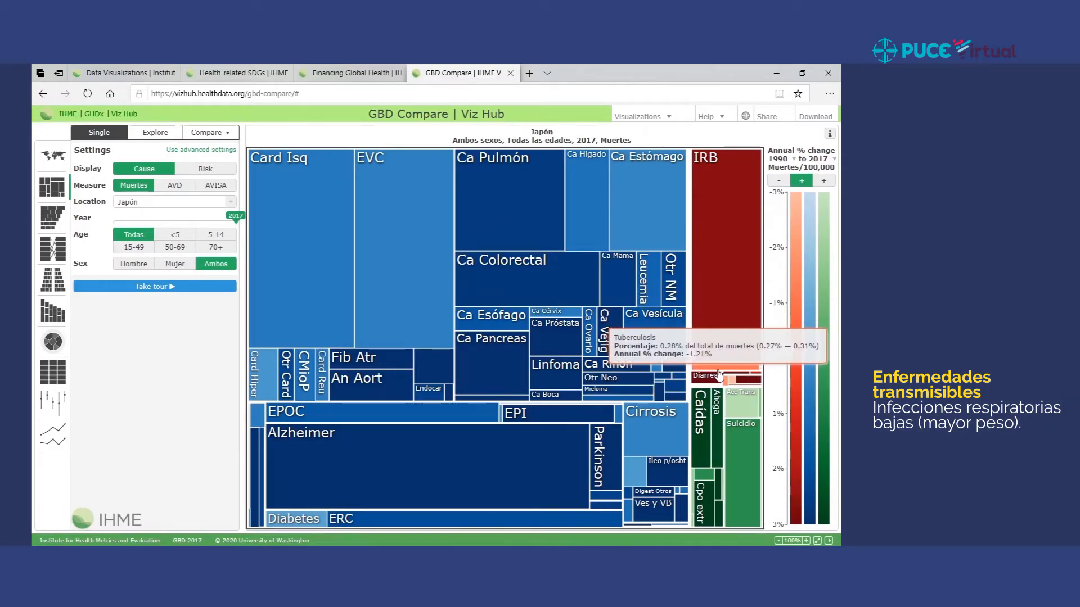
{"action": "mouse_move", "coordinate": [749, 481]}
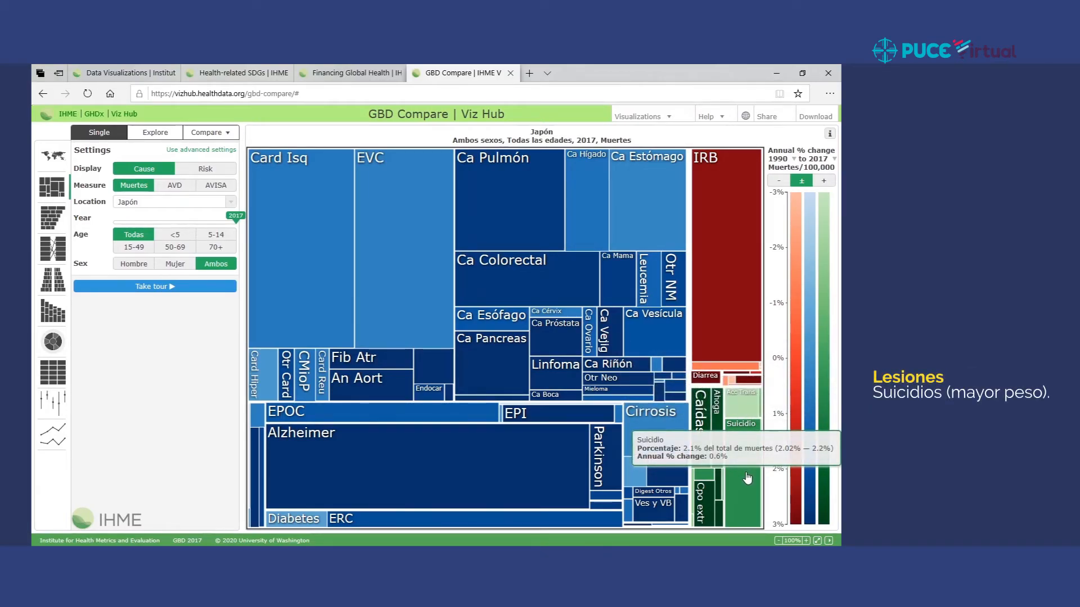
Change the treemap's location to Ecuador by searching for "Ecuado" in the location list
{"action": "left_click", "coordinate": [226, 203]}
{"action": "scroll", "coordinate": [212, 323], "scroll_direction": "down", "scroll_amount": 3}
{"action": "scroll", "coordinate": [211, 322], "scroll_direction": "down", "scroll_amount": 15}
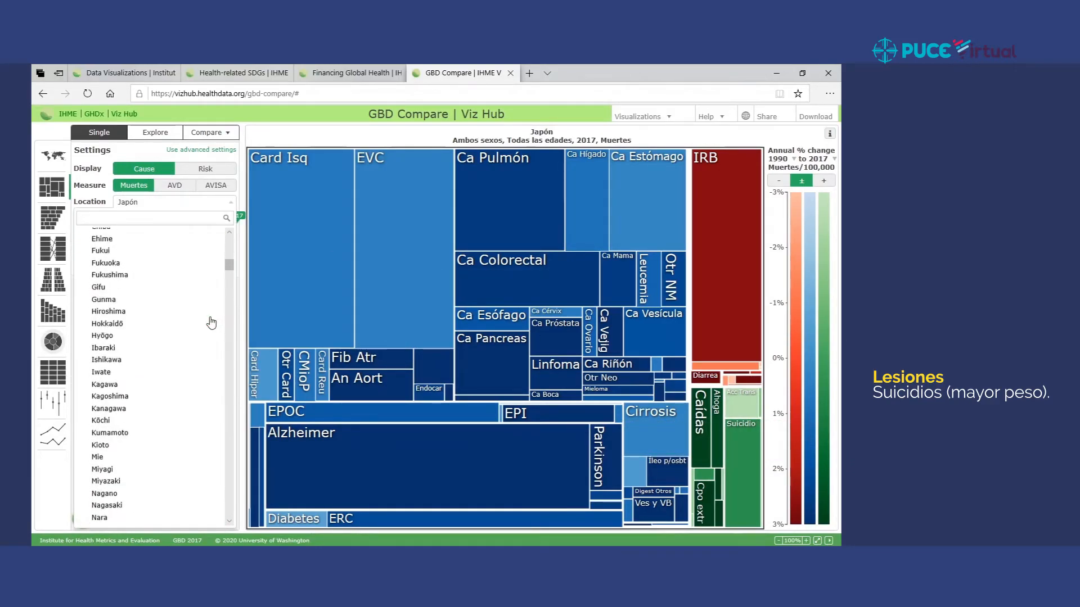
{"action": "scroll", "coordinate": [211, 323], "scroll_direction": "up", "scroll_amount": 3}
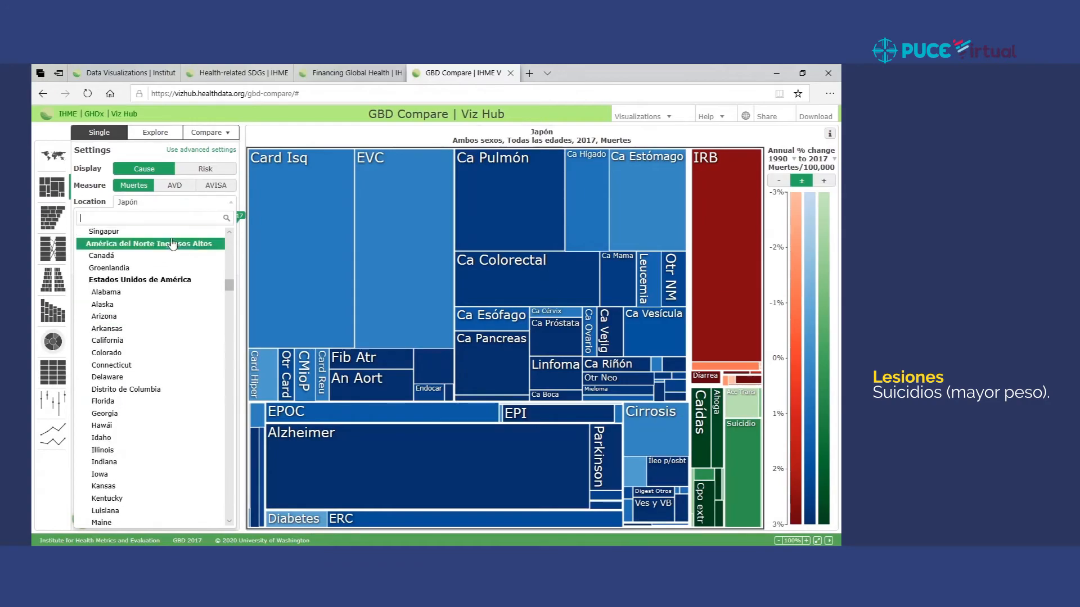
{"action": "type", "text": "Ecuadr"}
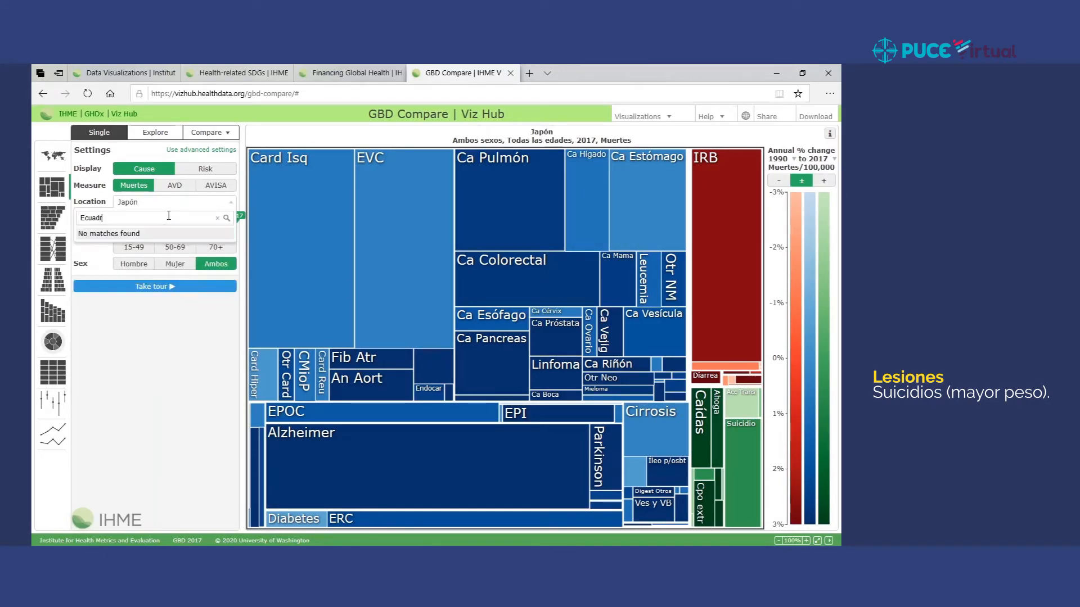
{"action": "key", "text": "BackSpace"}
{"action": "type", "text": "o"}
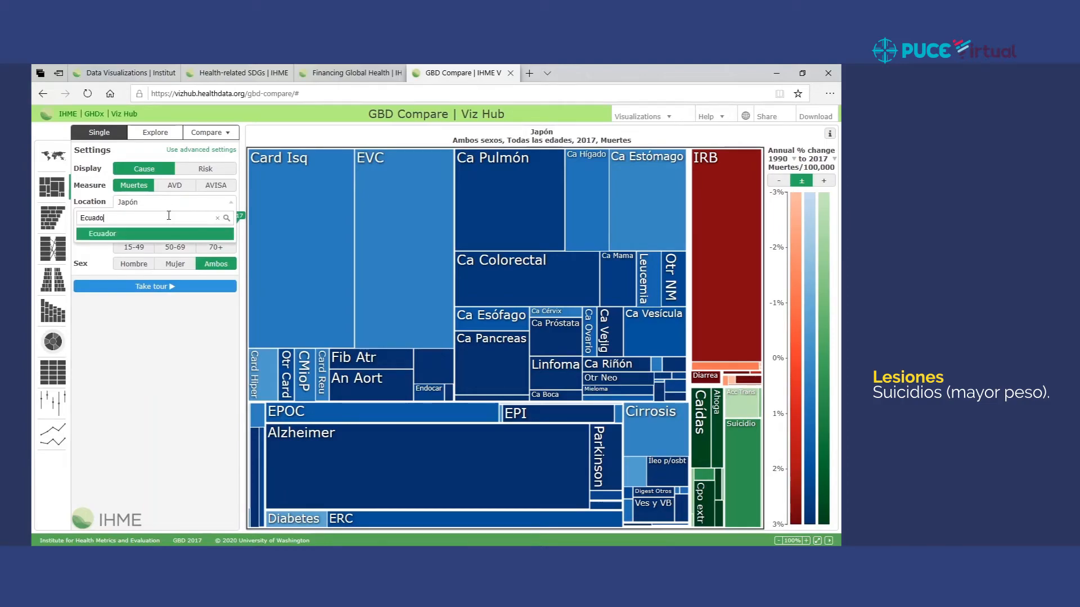
{"action": "key", "text": "Return"}
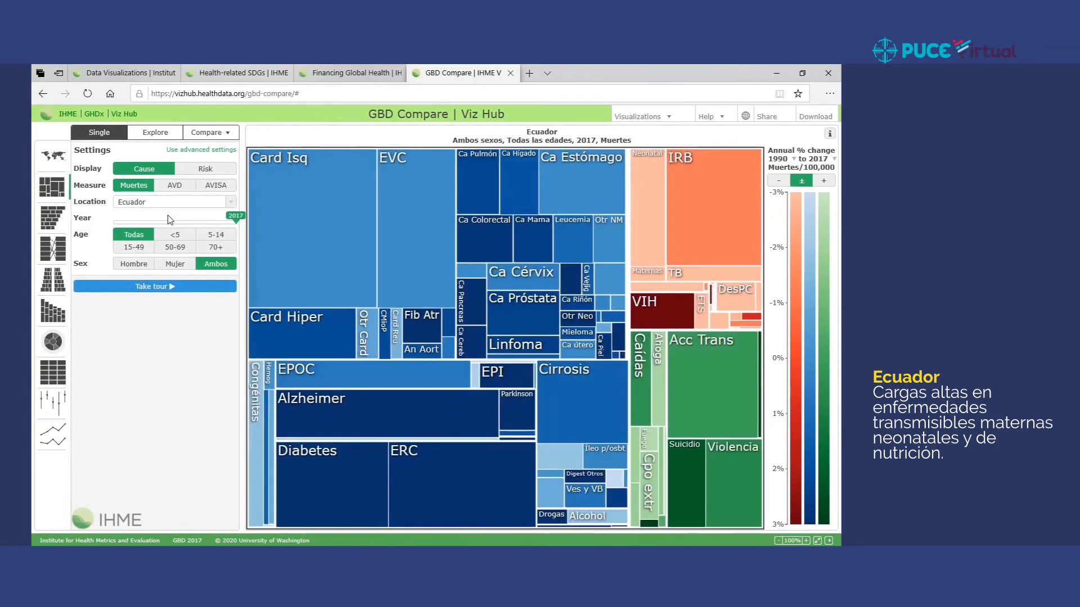
Examine Ecuador's death shares for neonatal disorders, lower respiratory infections, HIV/AIDS, injuries and ischemic heart disease
{"action": "mouse_move", "coordinate": [643, 235]}
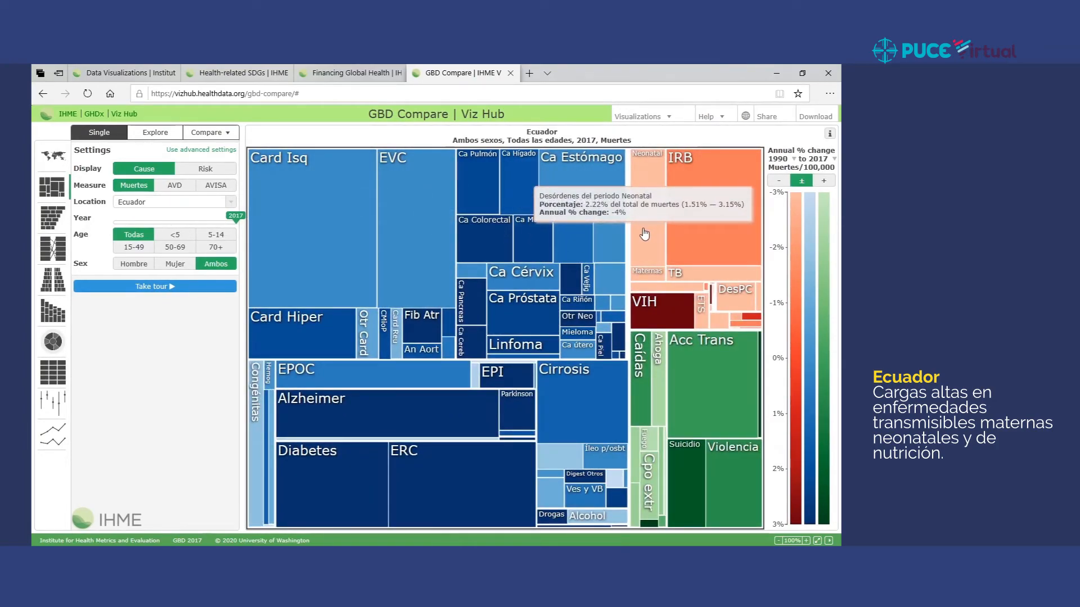
{"action": "mouse_move", "coordinate": [687, 228]}
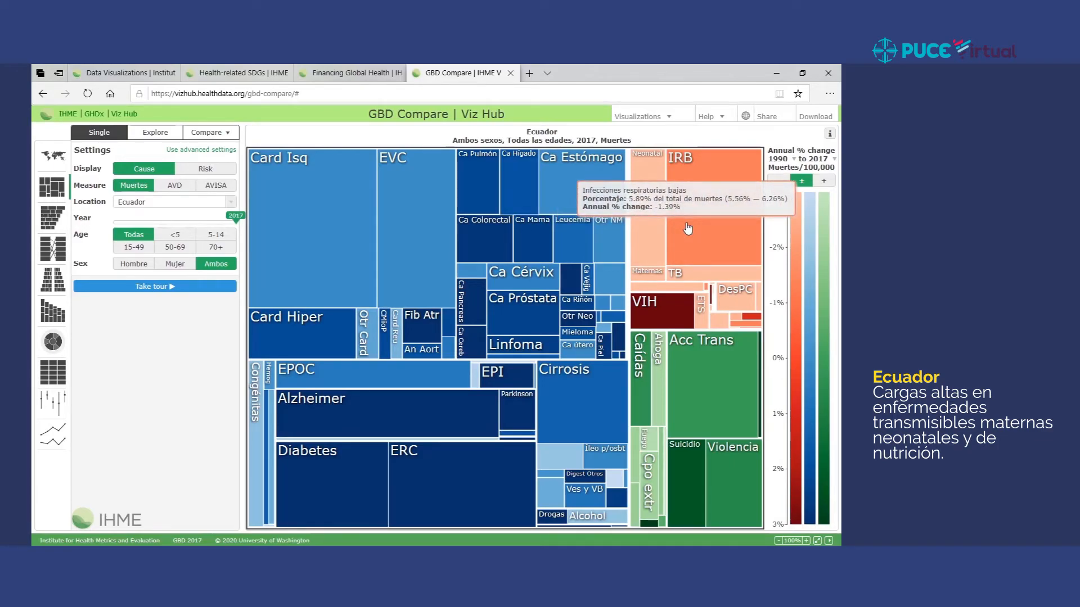
{"action": "mouse_move", "coordinate": [655, 279]}
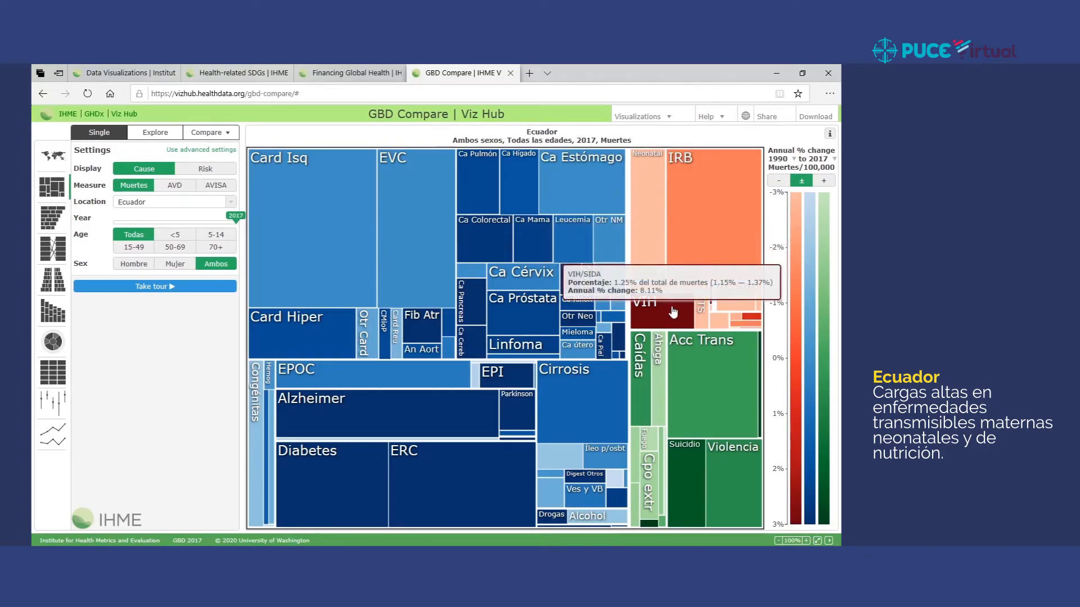
{"action": "mouse_move", "coordinate": [674, 308]}
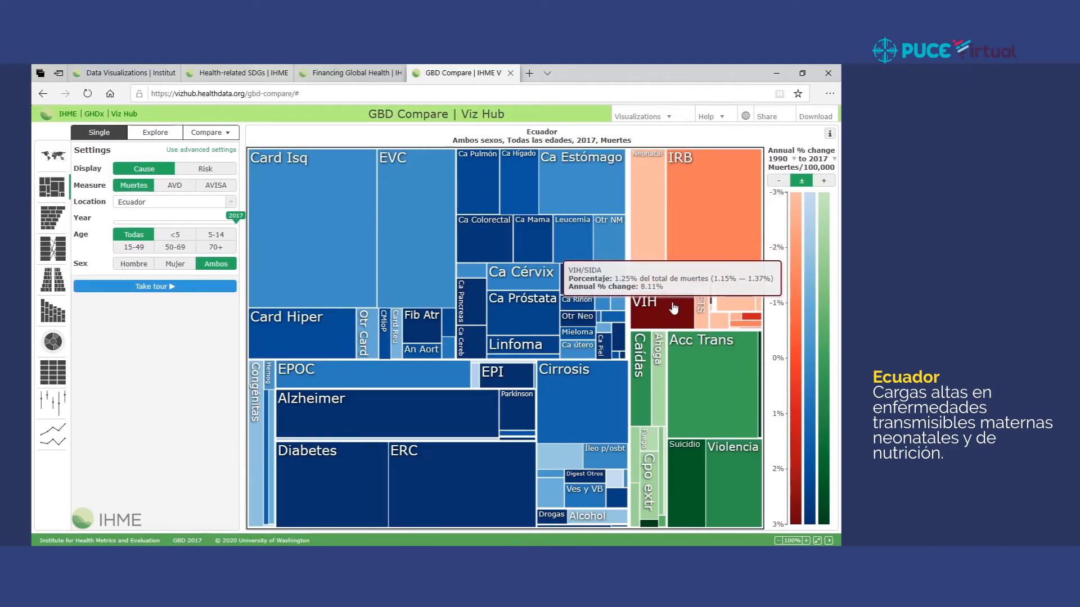
{"action": "mouse_move", "coordinate": [741, 384]}
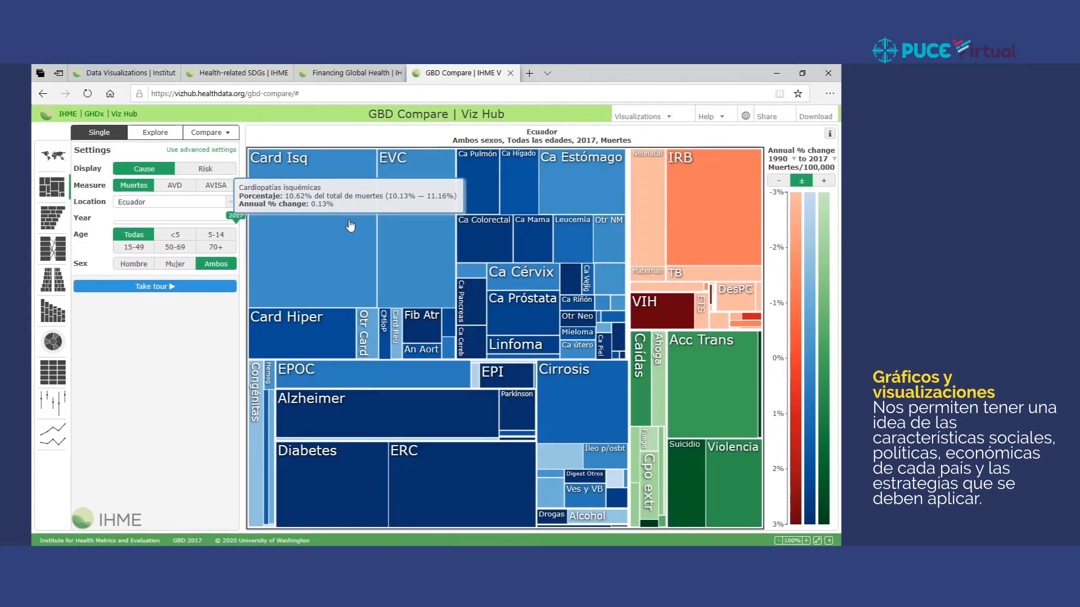
Minimize the browser window and switch to Tableau Public
{"action": "left_click", "coordinate": [773, 73]}
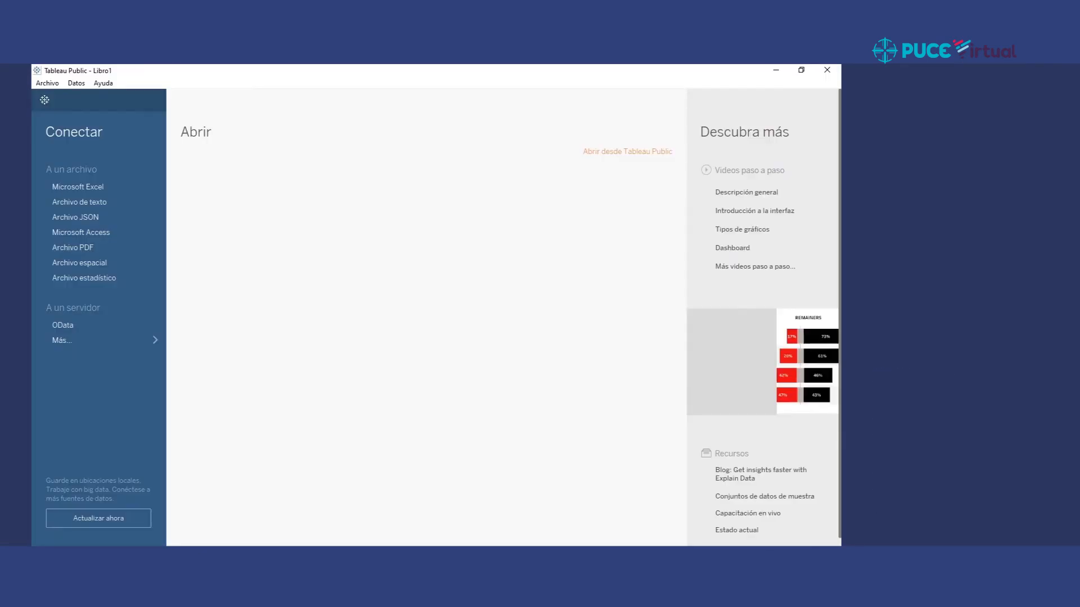